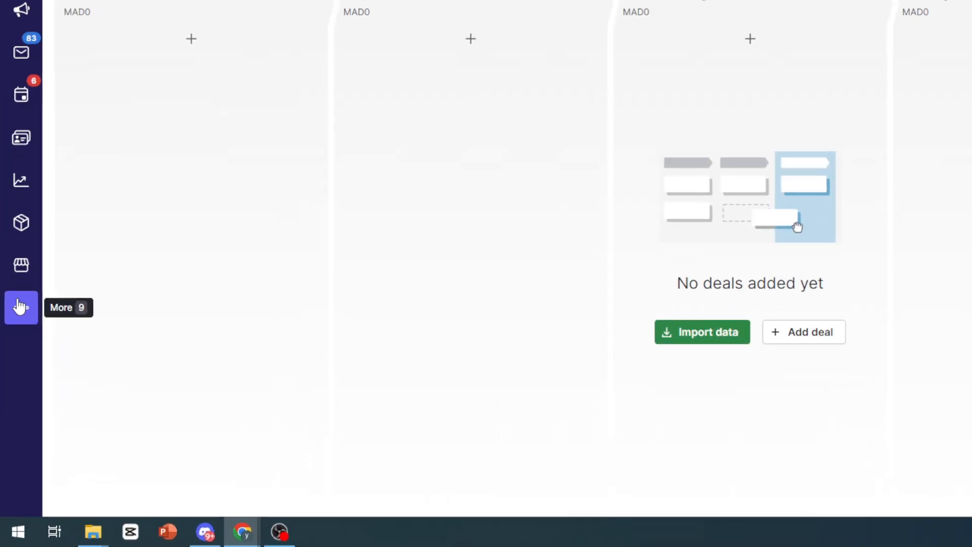
- Open the Import data page in Pipedrive and view its spreadsheet upload options
{"action": "left_click", "coordinate": [35, 317]}
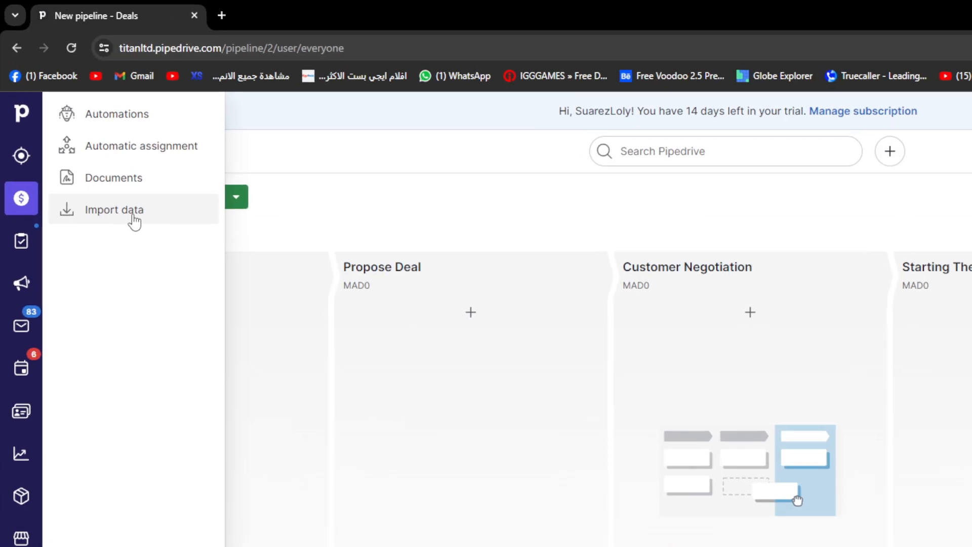
{"action": "left_click", "coordinate": [133, 220]}
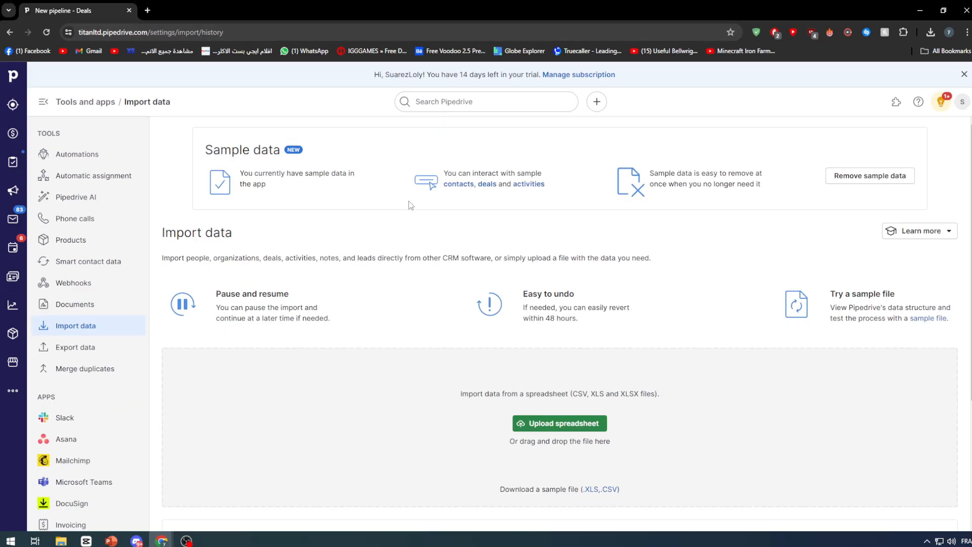
{"action": "scroll", "coordinate": [640, 402], "scroll_direction": "down", "scroll_amount": 2}
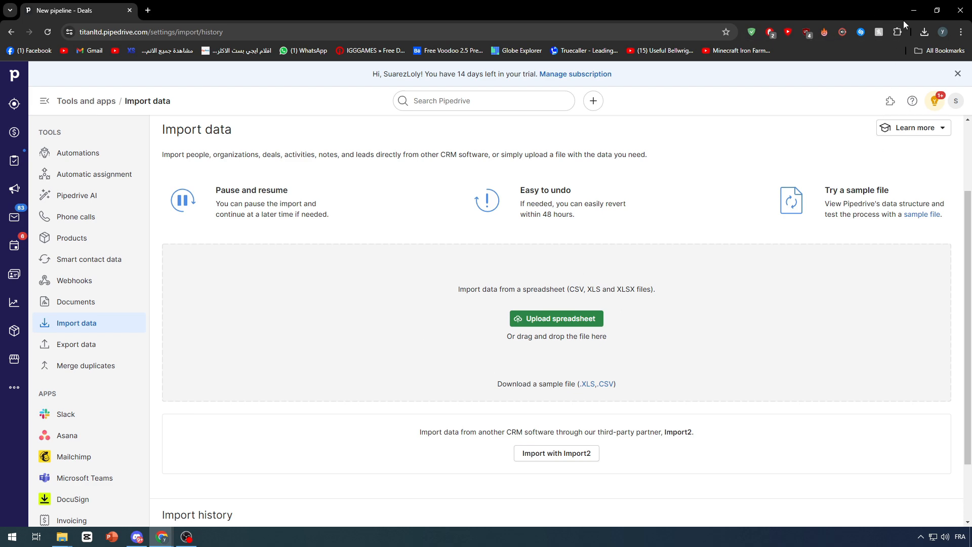
- Switch to the desktop and delete the existing New Microsoft Excel Worksheet file
{"action": "left_click", "coordinate": [913, 9]}
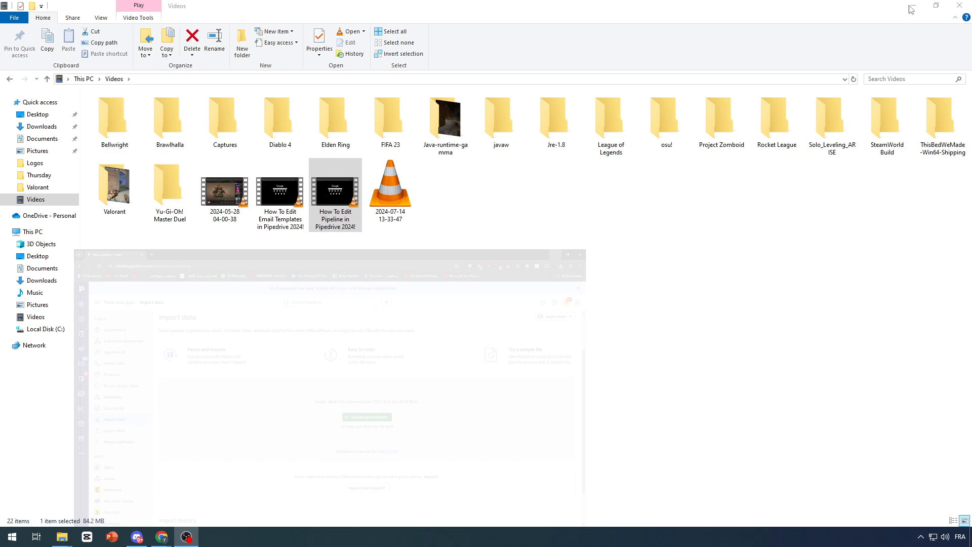
{"action": "left_click", "coordinate": [965, 2]}
{"action": "left_click", "coordinate": [500, 330]}
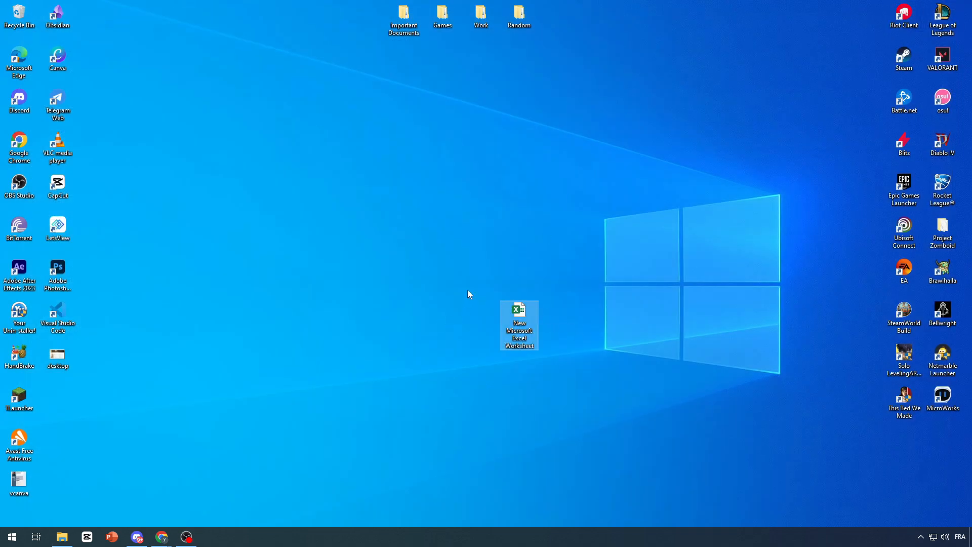
- Create a Microsoft Excel worksheet named "PIPEdrive data" on the desktop and open it in Excel
{"action": "right_click", "coordinate": [471, 315]}
{"action": "mouse_move", "coordinate": [538, 420]}
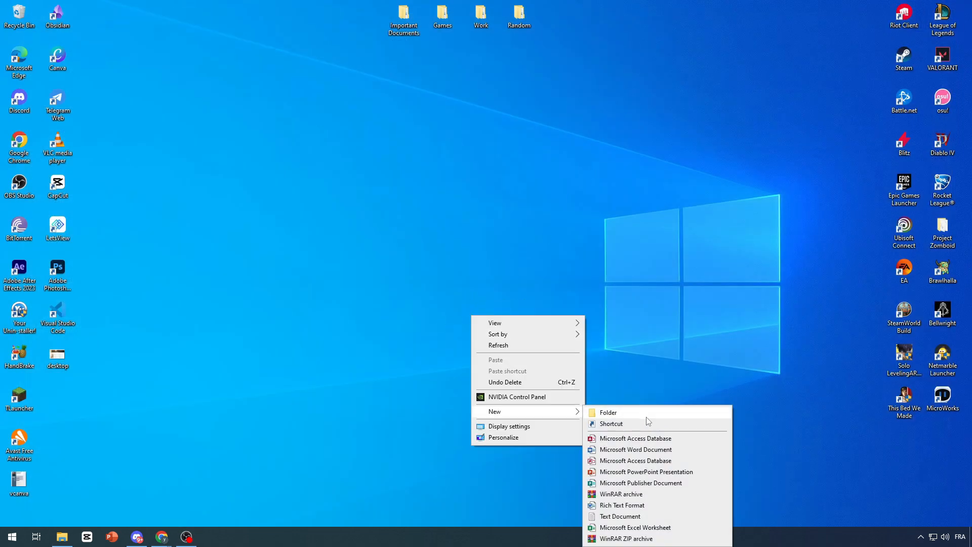
{"action": "left_click", "coordinate": [639, 528]}
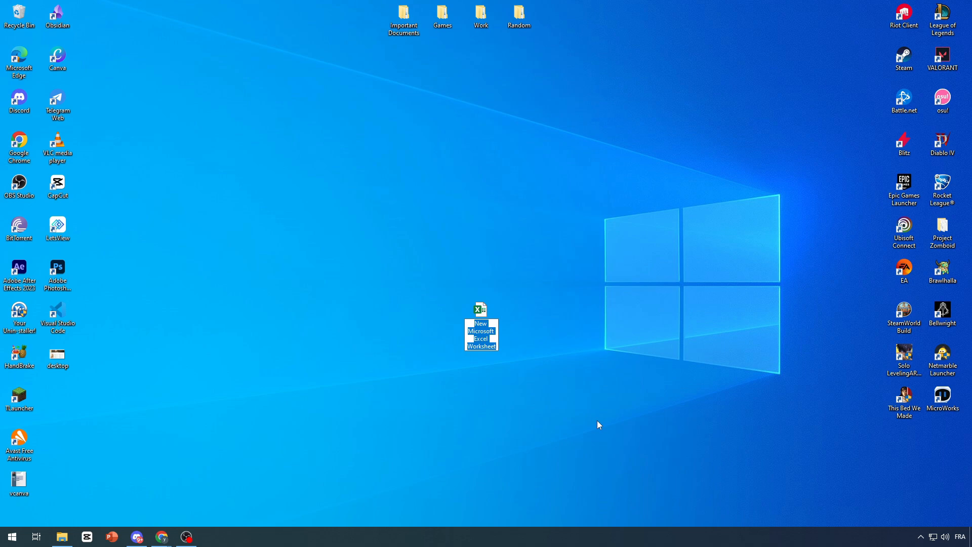
{"action": "type", "text": "PIPEdrive data"}
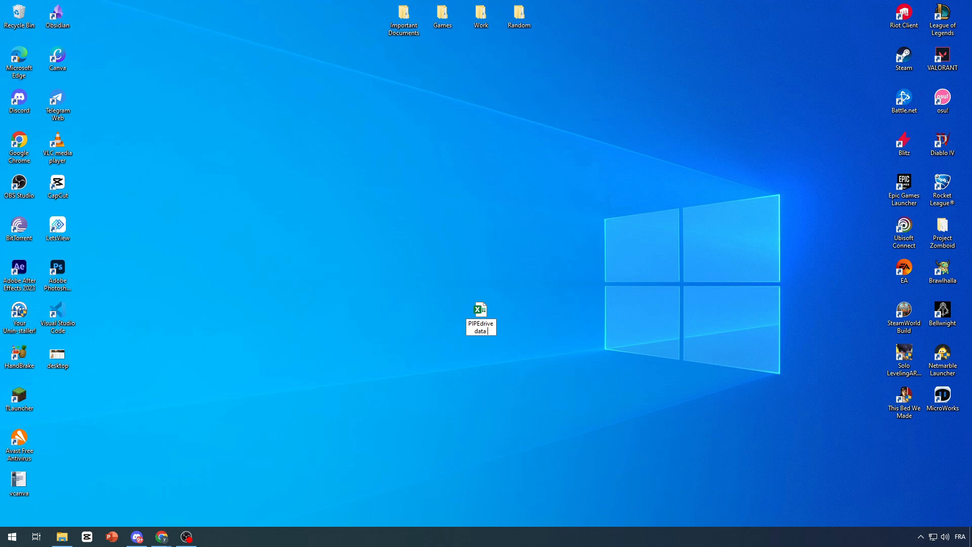
{"action": "left_click", "coordinate": [558, 404]}
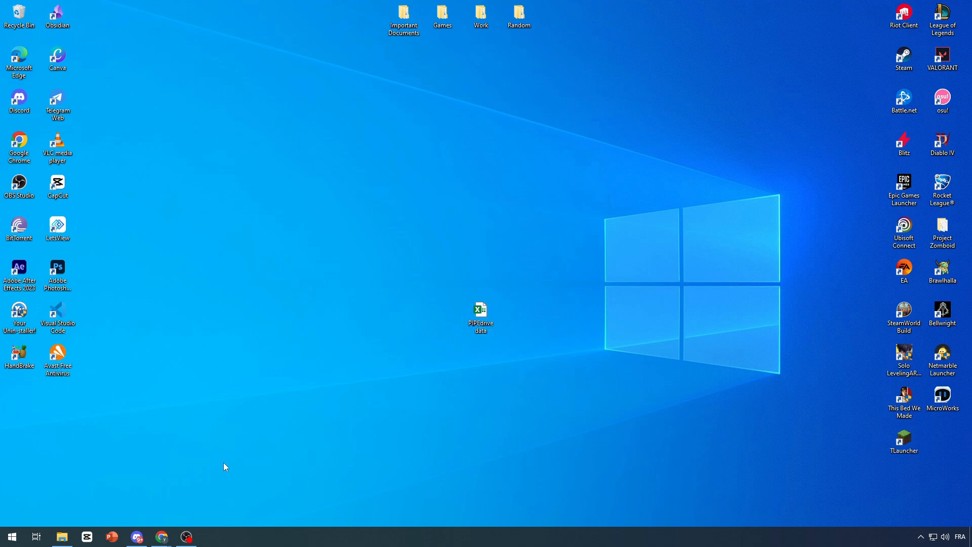
{"action": "double_click", "coordinate": [492, 324]}
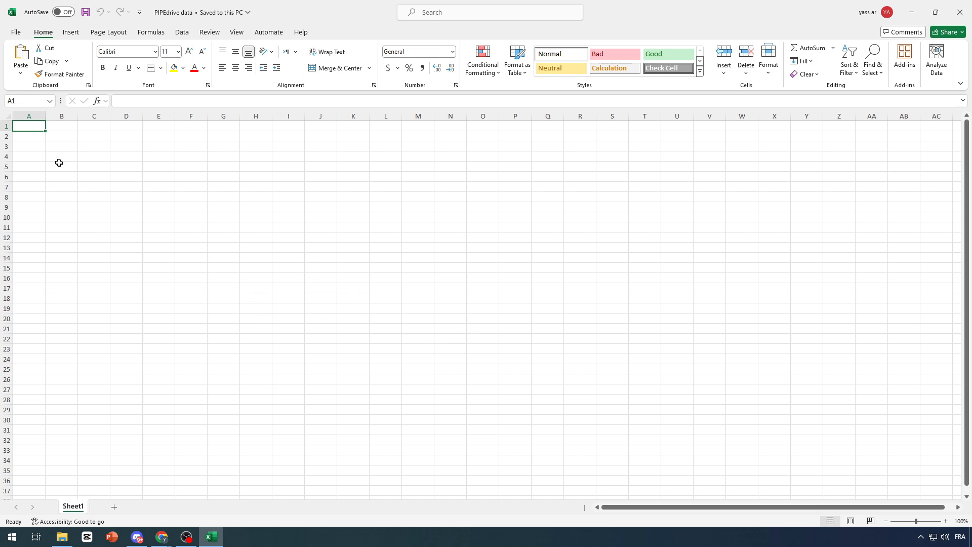
{"action": "left_click", "coordinate": [75, 147]}
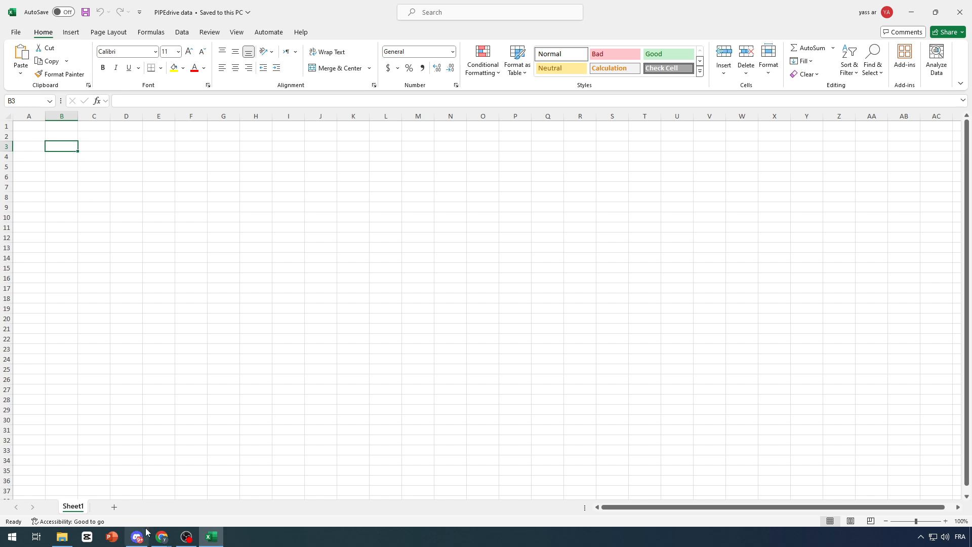
- Add two more sheets to the workbook and switch between the three sheets
{"action": "left_click", "coordinate": [114, 507]}
{"action": "left_click", "coordinate": [149, 508]}
{"action": "left_click", "coordinate": [108, 508]}
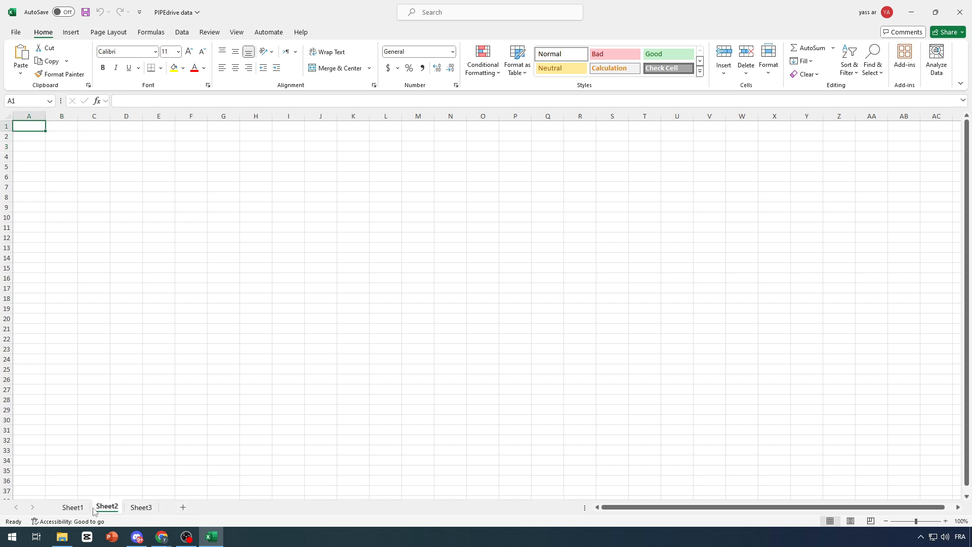
{"action": "left_click", "coordinate": [74, 507]}
{"action": "left_click", "coordinate": [117, 508]}
{"action": "left_click", "coordinate": [141, 507]}
{"action": "right_click", "coordinate": [140, 507]}
{"action": "left_click", "coordinate": [100, 430]}
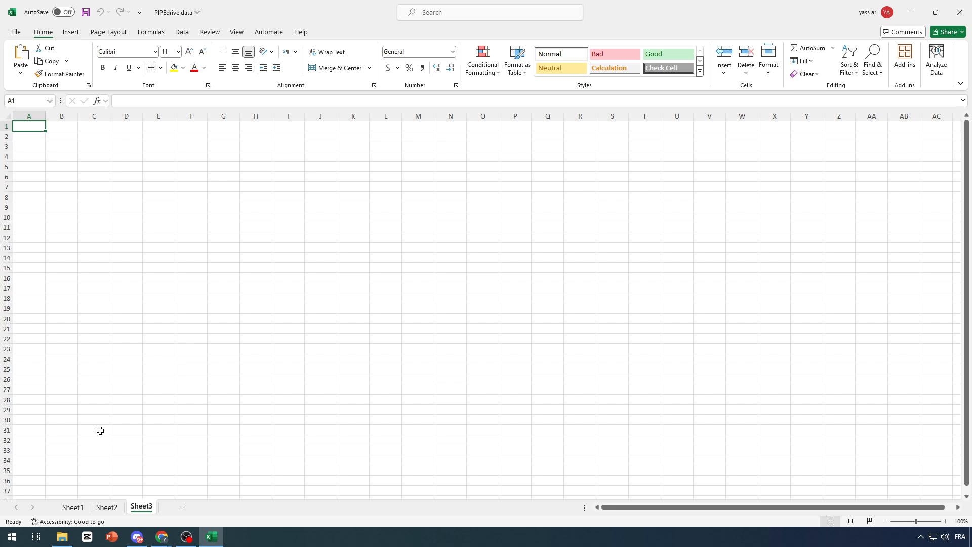
- Delete Sheet3 and Sheet2 from the workbook
{"action": "left_click", "coordinate": [73, 507]}
{"action": "right_click", "coordinate": [142, 508]}
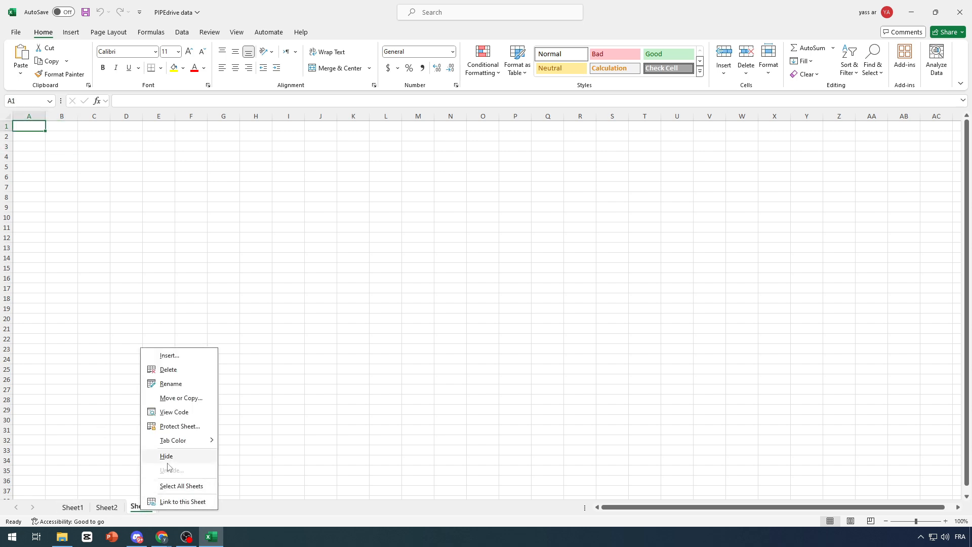
{"action": "left_click", "coordinate": [171, 370]}
{"action": "right_click", "coordinate": [109, 507]}
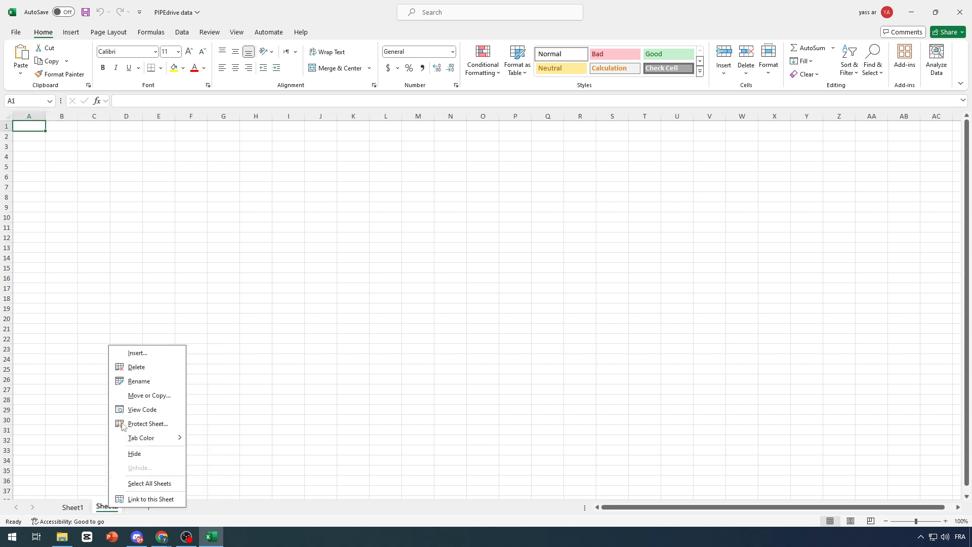
{"action": "left_click", "coordinate": [133, 368]}
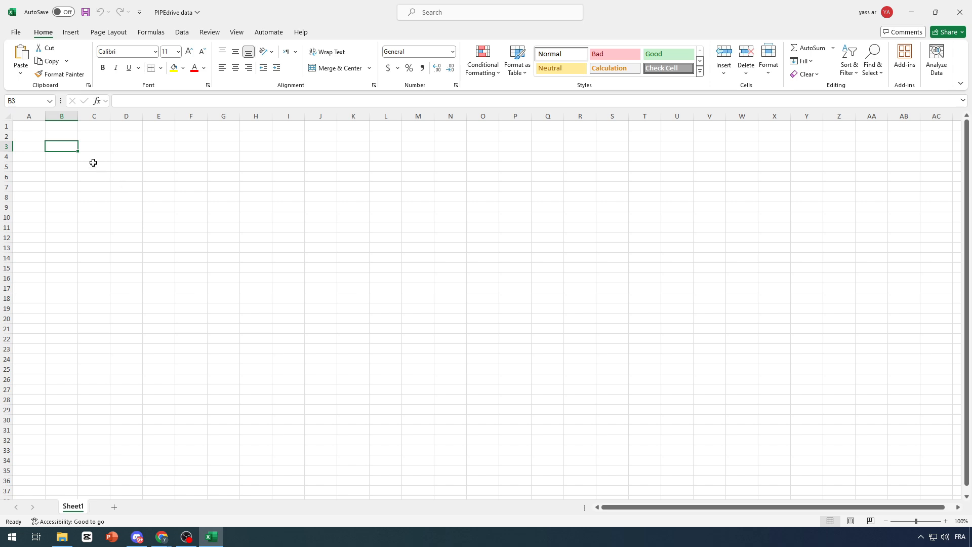
{"action": "left_click", "coordinate": [86, 236]}
{"action": "left_click", "coordinate": [87, 177]}
{"action": "left_click", "coordinate": [89, 169]}
{"action": "key", "text": "BackSpace"}
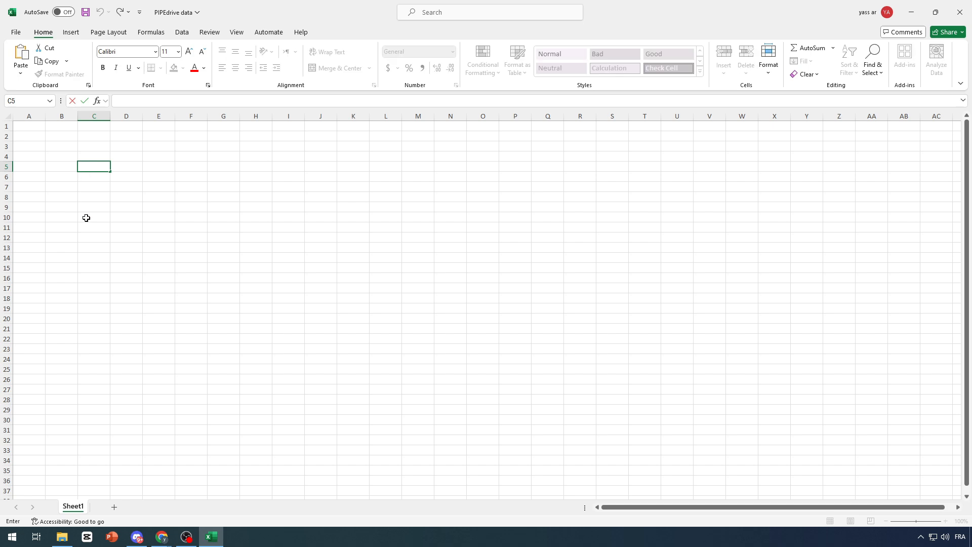
{"action": "left_click", "coordinate": [86, 219]}
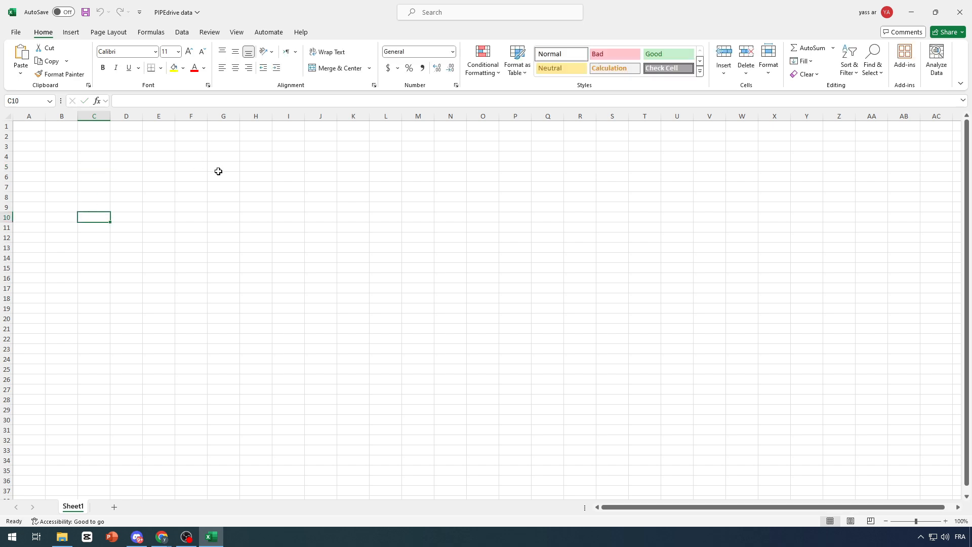
- Enter 1000£$ in cell F5 and correct it to 1000 without the currency symbols
{"action": "left_click", "coordinate": [188, 167]}
{"action": "key", "text": "BackSpace"}
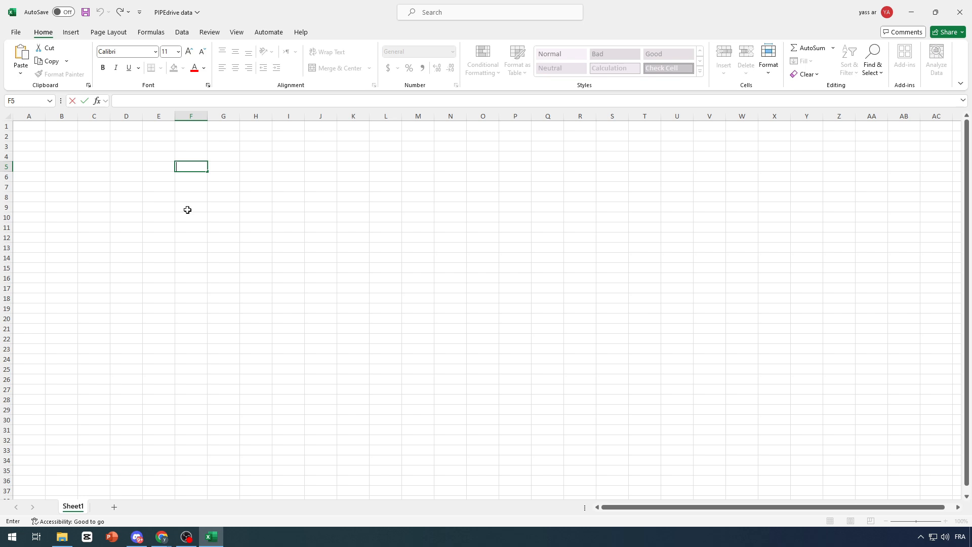
{"action": "type", "text": "1000£$"}
{"action": "left_click", "coordinate": [189, 198]}
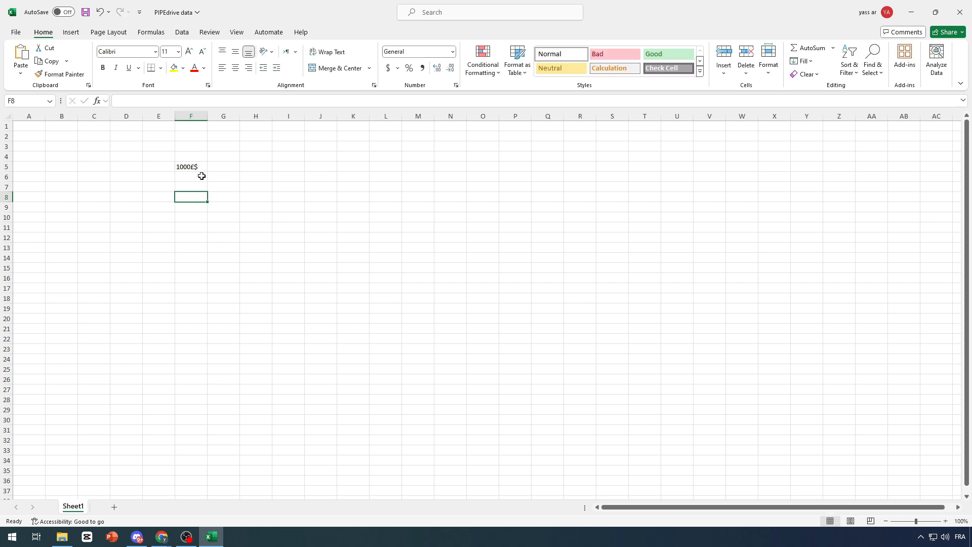
{"action": "double_click", "coordinate": [204, 166]}
{"action": "key", "text": "BackSpace"}
{"action": "key", "text": "BackSpace"}
{"action": "left_click", "coordinate": [204, 205]}
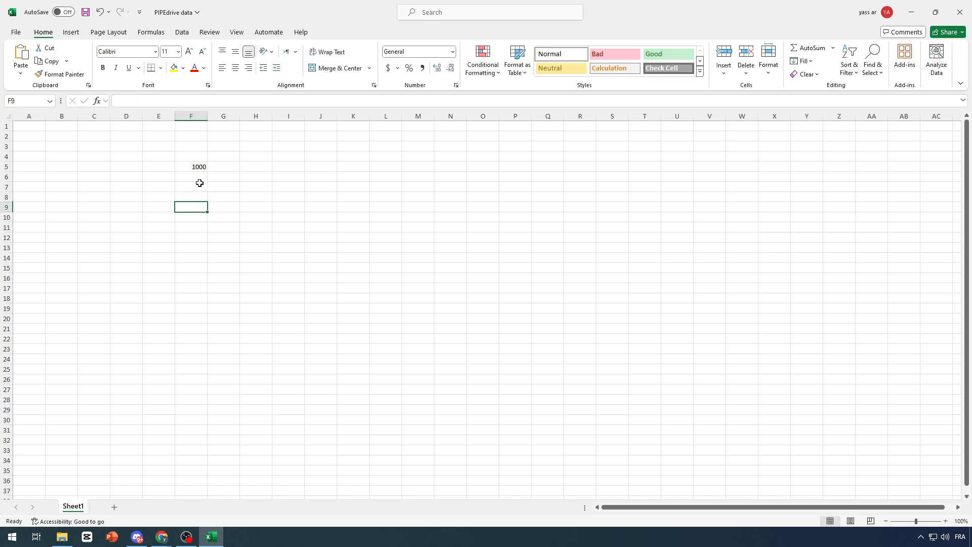
- Clear the value from cell F5
{"action": "left_click", "coordinate": [199, 167]}
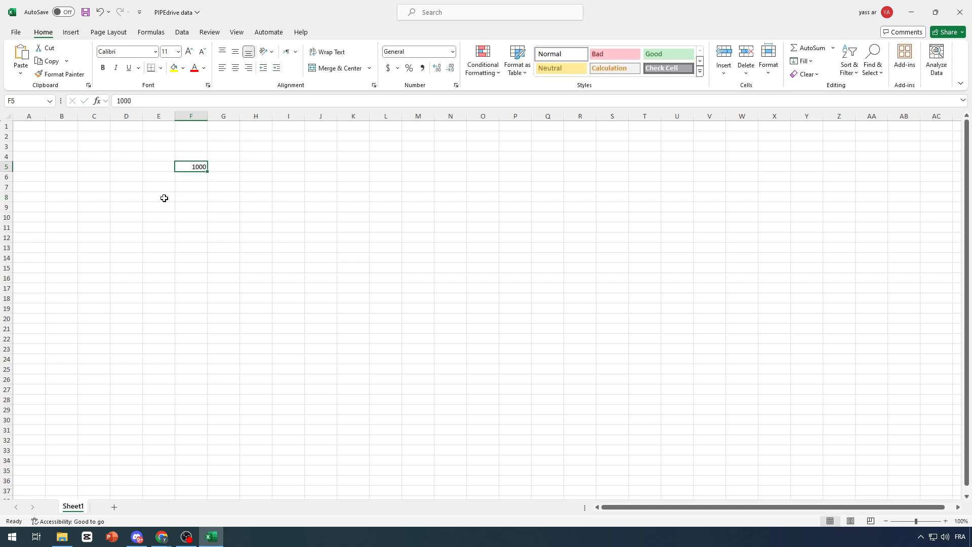
{"action": "key", "text": "BackSpace"}
{"action": "left_click", "coordinate": [146, 257]}
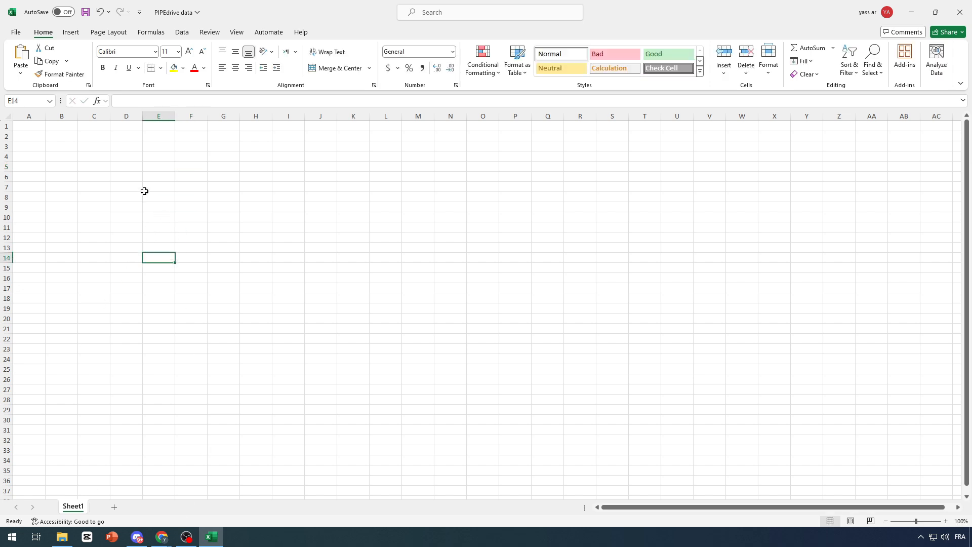
- Enter the column headers "Name" in cell C4 and "Company" in cell D4
{"action": "left_click", "coordinate": [96, 157]}
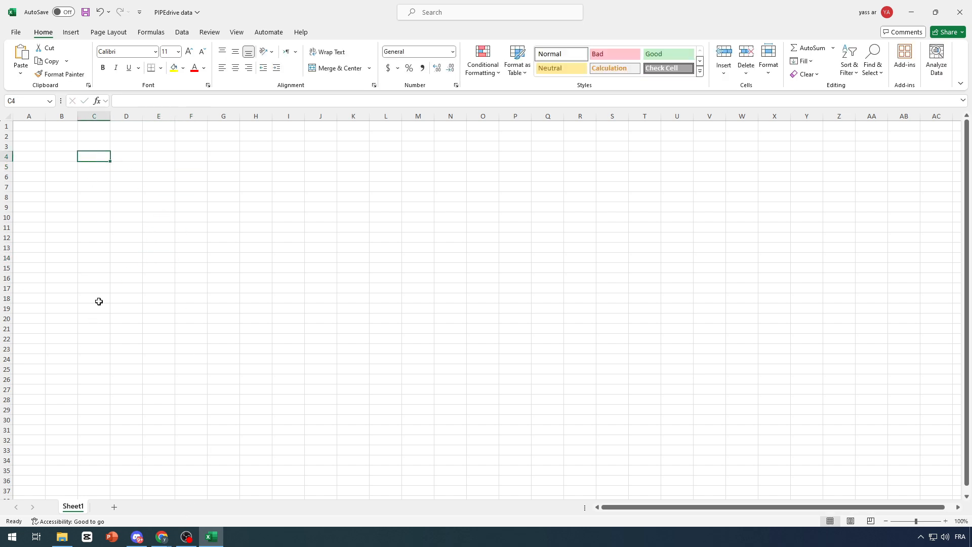
{"action": "double_click", "coordinate": [86, 154]}
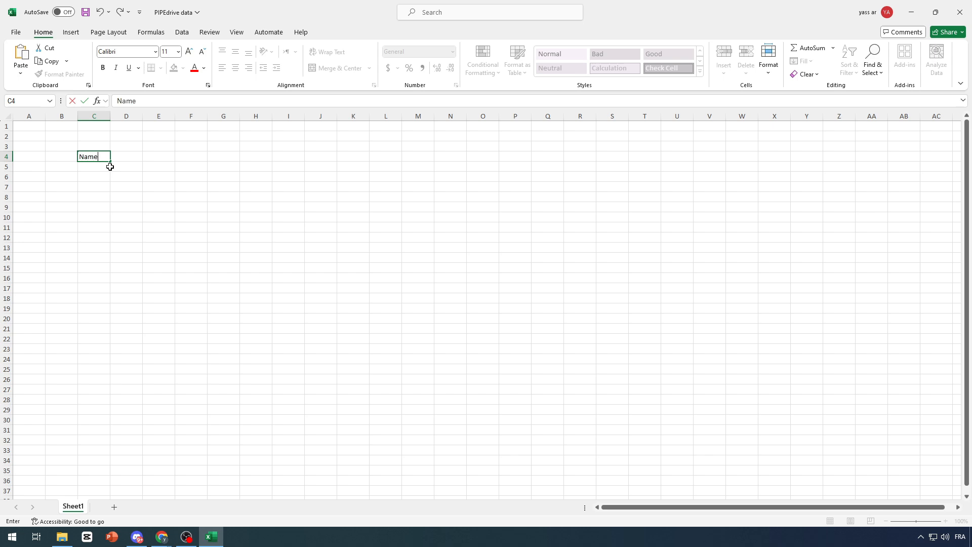
{"action": "left_click", "coordinate": [148, 173]}
{"action": "double_click", "coordinate": [138, 157]}
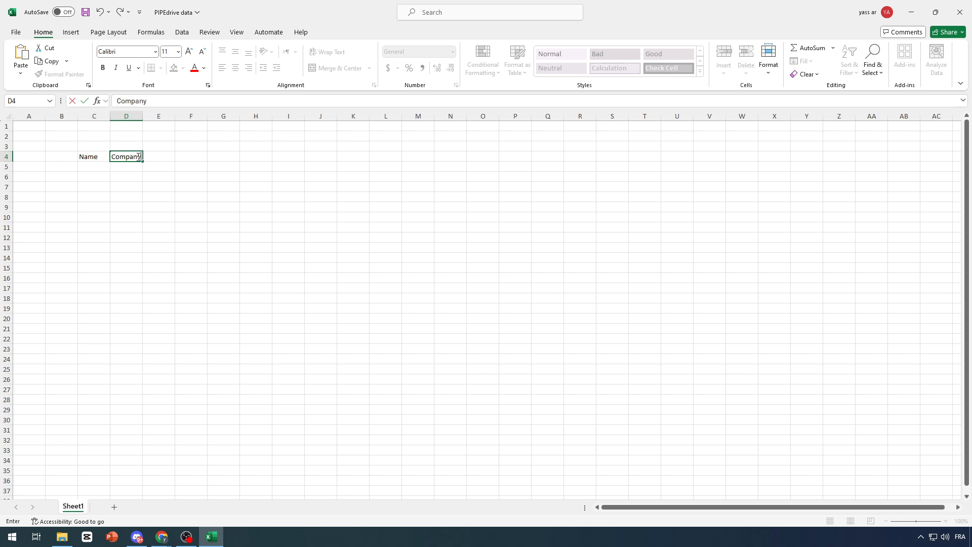
{"action": "type", "text": "Company"}
{"action": "left_click", "coordinate": [152, 185]}
- Enter the column headers "Phone Number" in cell E4 and "Deal" in cell F4
{"action": "double_click", "coordinate": [161, 157]}
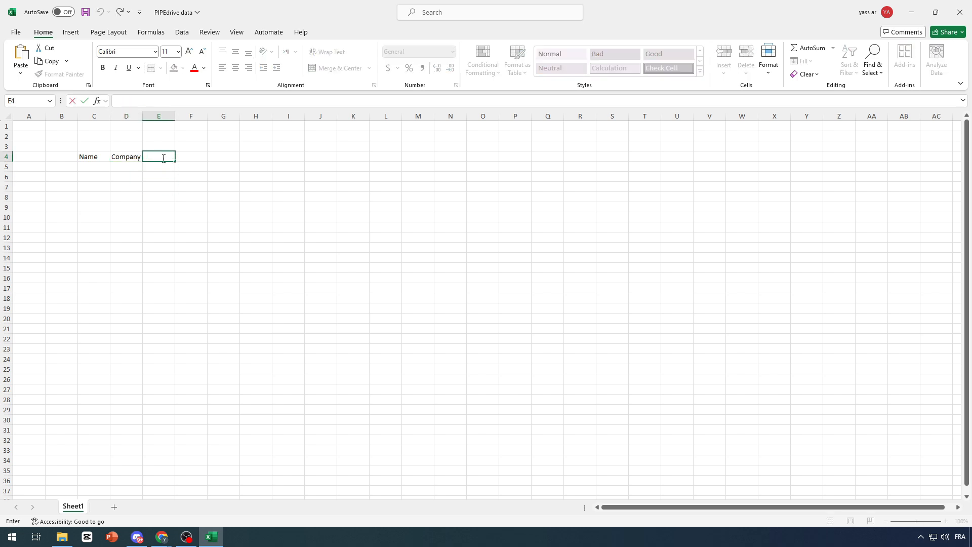
{"action": "type", "text": "Phone Number"}
{"action": "left_click", "coordinate": [223, 219]}
{"action": "left_click", "coordinate": [198, 197]}
{"action": "double_click", "coordinate": [193, 157]}
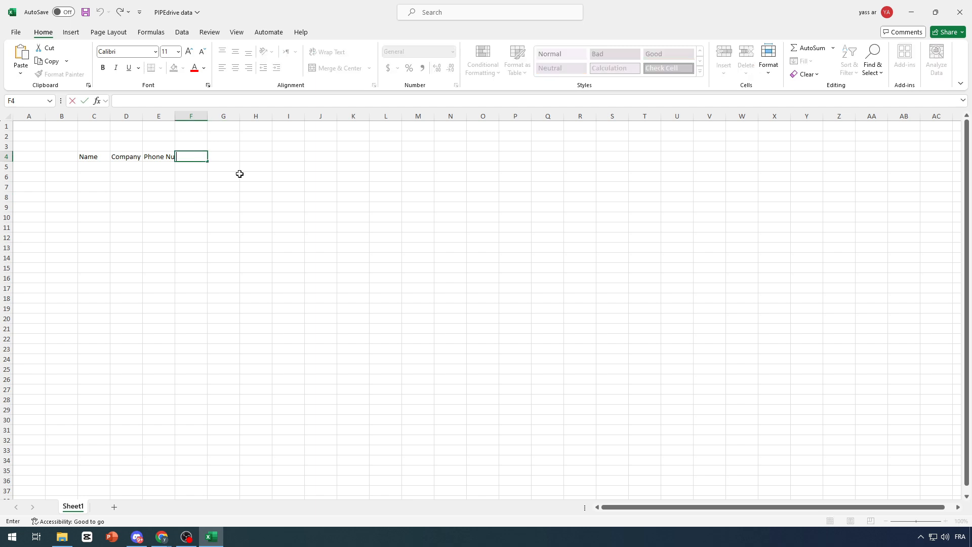
{"action": "left_click", "coordinate": [242, 178]}
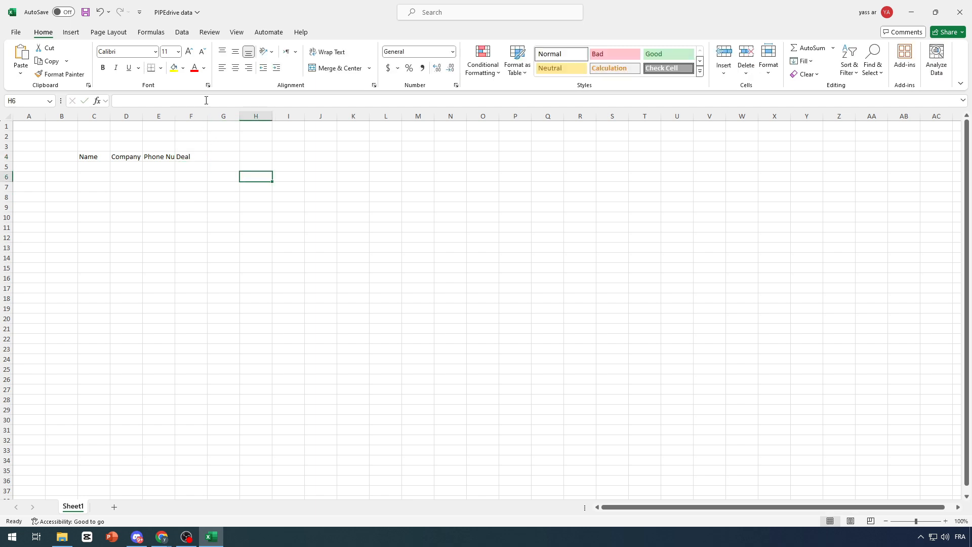
- Widen columns C through F so that the headers fit with extra room
{"action": "double_click", "coordinate": [207, 113]}
{"action": "left_click", "coordinate": [207, 112]}
{"action": "left_click_drag", "start_coordinate": [192, 115], "coordinate": [261, 121]}
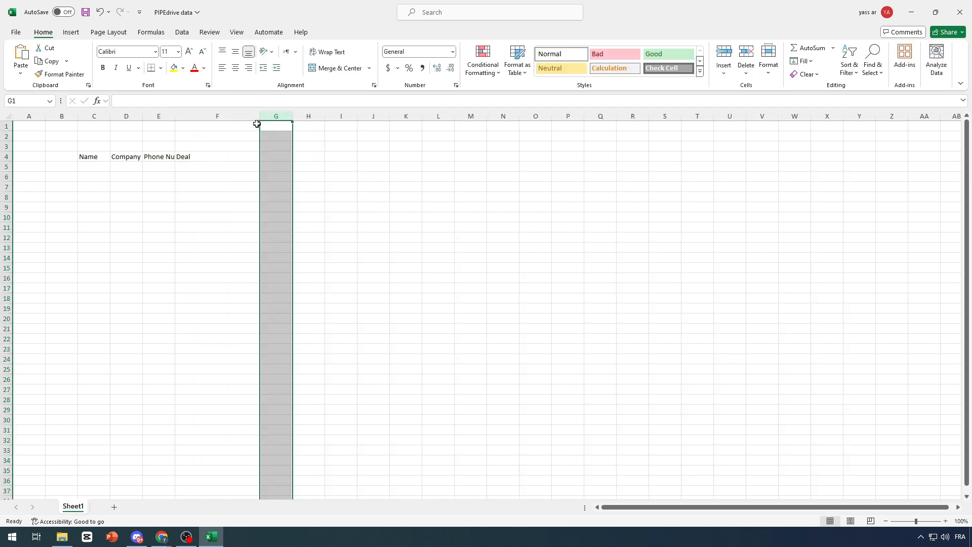
{"action": "left_click_drag", "start_coordinate": [176, 114], "coordinate": [214, 117]}
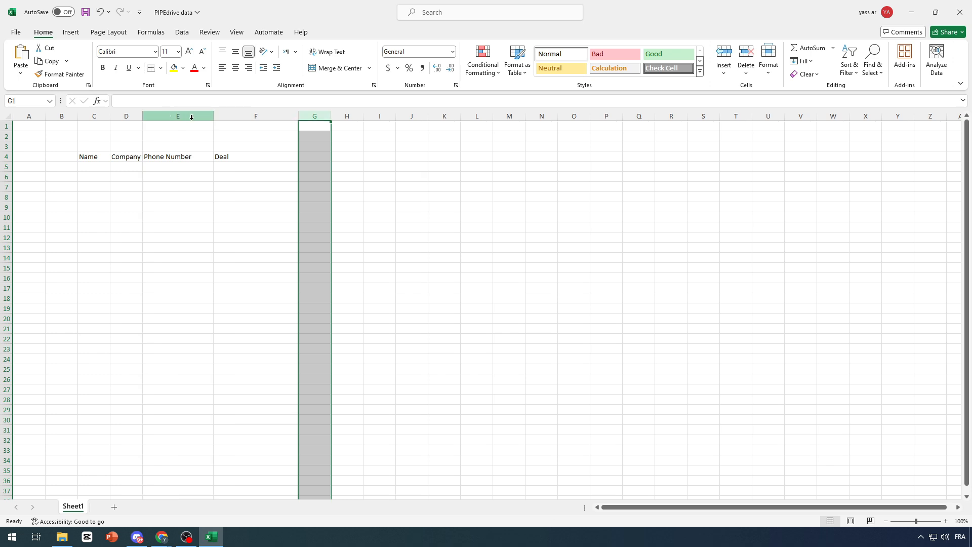
{"action": "left_click_drag", "start_coordinate": [142, 116], "coordinate": [194, 116]}
{"action": "left_click_drag", "start_coordinate": [109, 117], "coordinate": [155, 116]}
{"action": "left_click", "coordinate": [349, 211]}
- Enter the column header "Process" in cell G4
{"action": "left_click", "coordinate": [332, 155]}
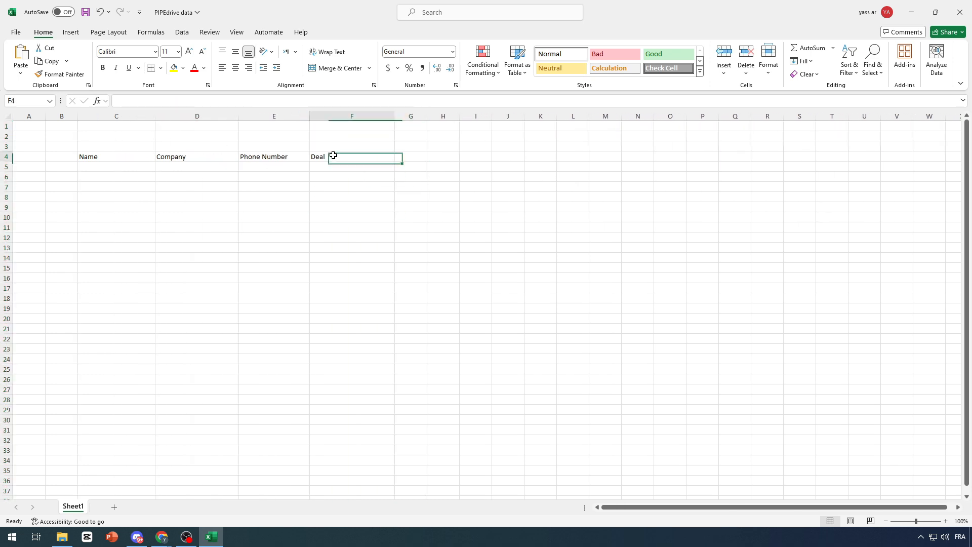
{"action": "left_click", "coordinate": [419, 159]}
{"action": "double_click", "coordinate": [419, 159]}
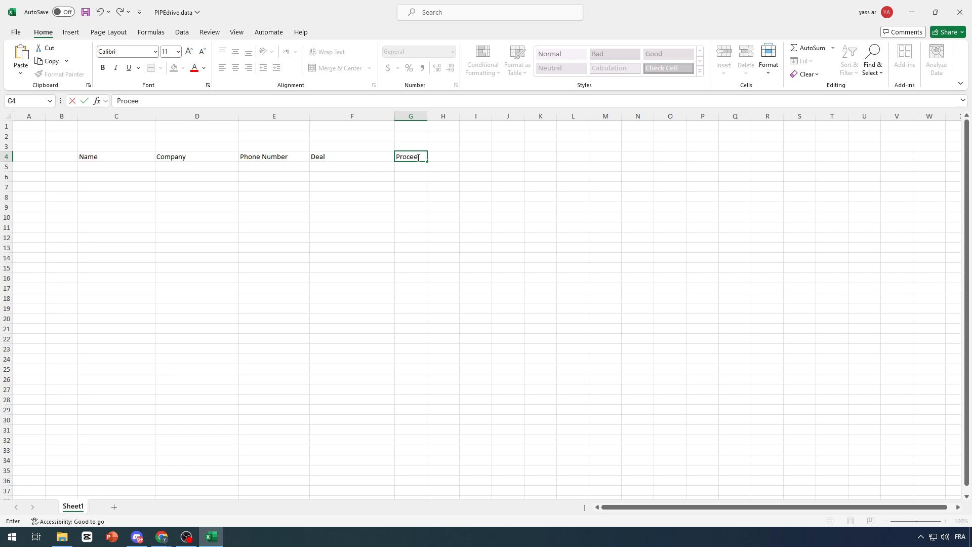
{"action": "left_click", "coordinate": [411, 216]}
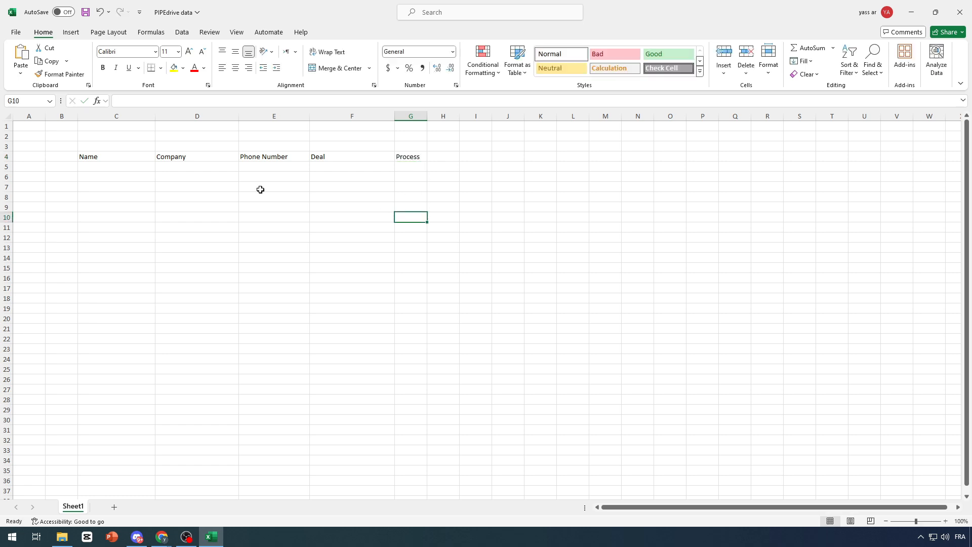
- Give the header cells C4:G4 all borders, centre their text and make it bold
{"action": "left_click_drag", "start_coordinate": [115, 153], "coordinate": [414, 156]}
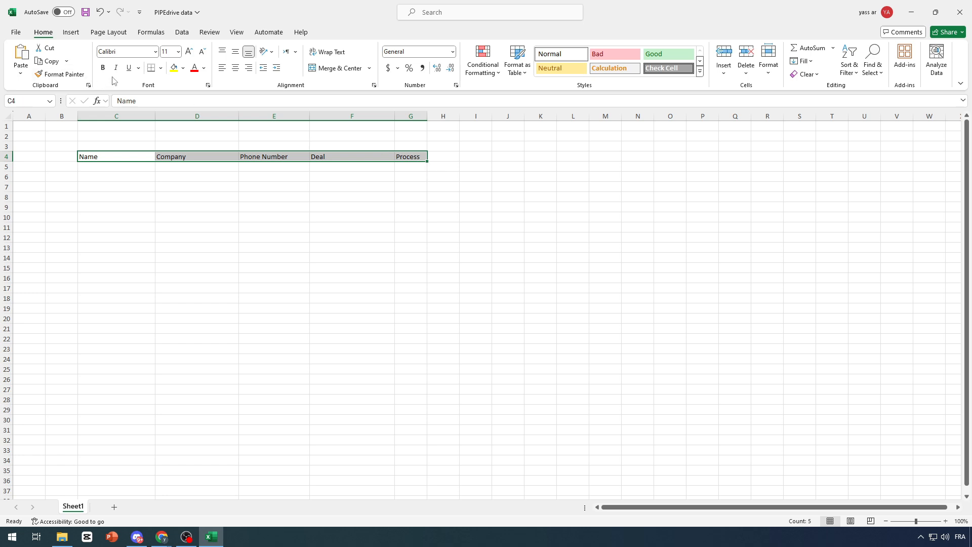
{"action": "left_click", "coordinate": [161, 67]}
{"action": "left_click", "coordinate": [187, 170]}
{"action": "left_click", "coordinate": [235, 68]}
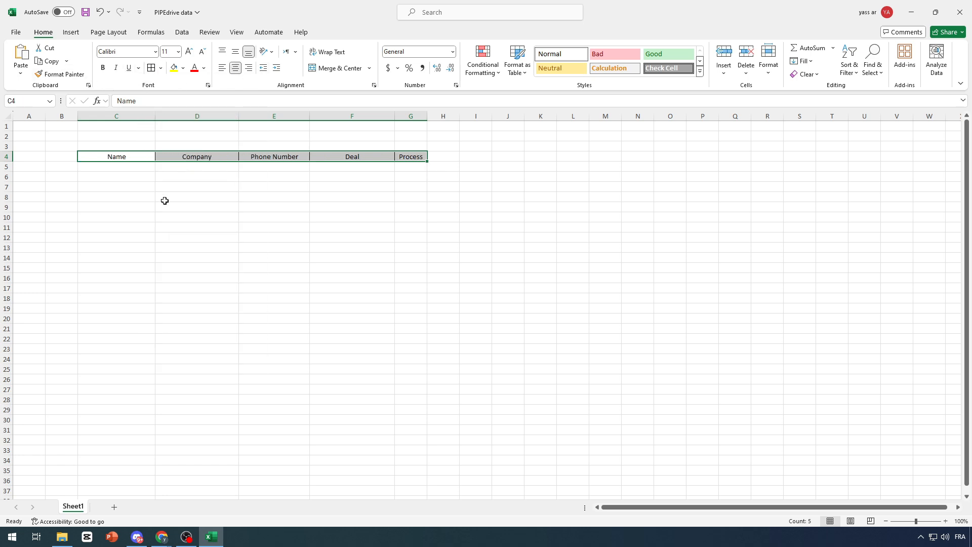
{"action": "left_click", "coordinate": [103, 67]}
{"action": "left_click", "coordinate": [169, 227]}
- Widen column G so the "Process" header has extra room
{"action": "left_click_drag", "start_coordinate": [427, 116], "coordinate": [450, 116]}
{"action": "key", "text": "Right"}
{"action": "key", "text": "Right"}
{"action": "left_click_drag", "start_coordinate": [119, 167], "coordinate": [435, 187]}
- Switch to Chrome and open the Fake Name Generator website at fr.fakenamegenerator.com
{"action": "double_click", "coordinate": [133, 167]}
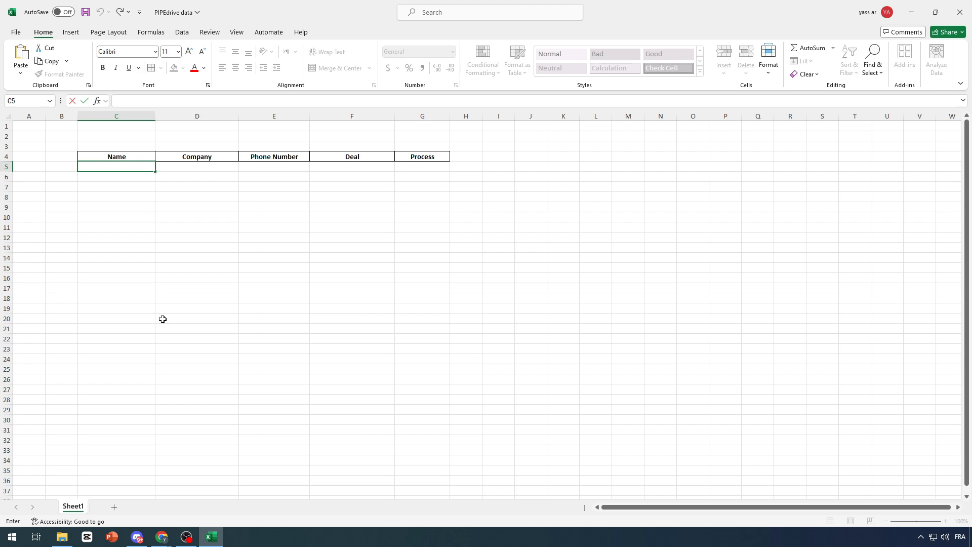
{"action": "mouse_move", "coordinate": [166, 538]}
{"action": "left_click", "coordinate": [186, 460]}
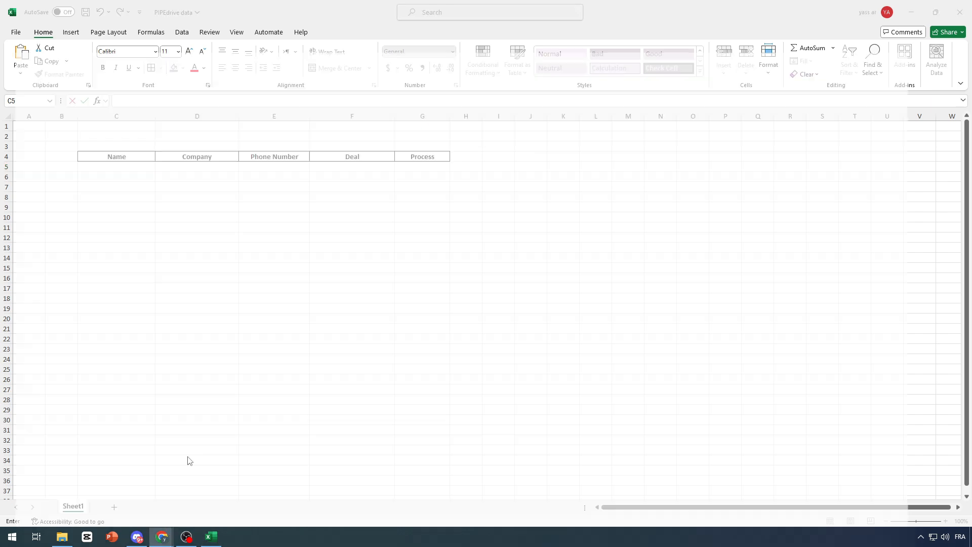
{"action": "left_click", "coordinate": [149, 11]}
{"action": "type", "text": "fa"}
{"action": "left_click", "coordinate": [140, 76]}
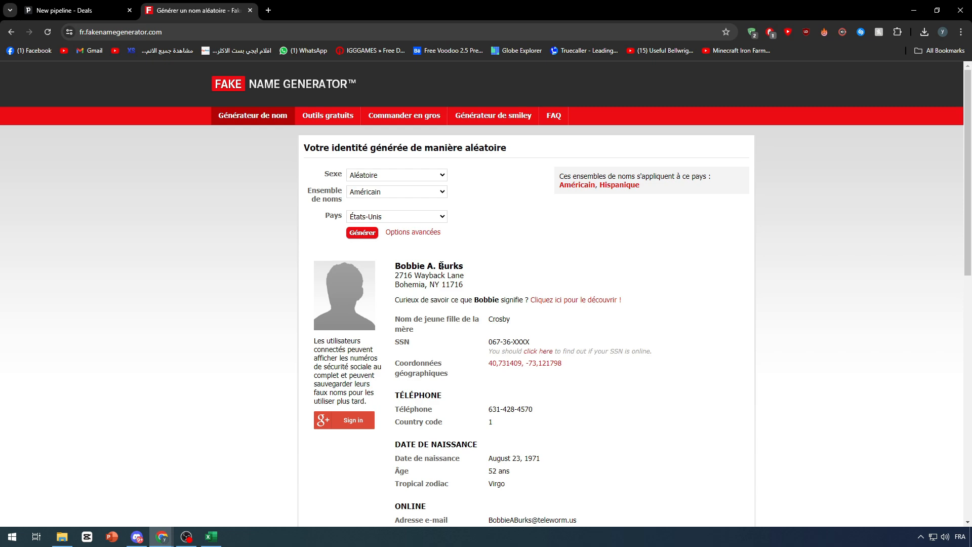
- Copy the generated identity's full name into cell C5 of the Excel sheet
{"action": "left_click_drag", "start_coordinate": [463, 265], "coordinate": [395, 266]}
{"action": "key", "text": "ctrl+c"}
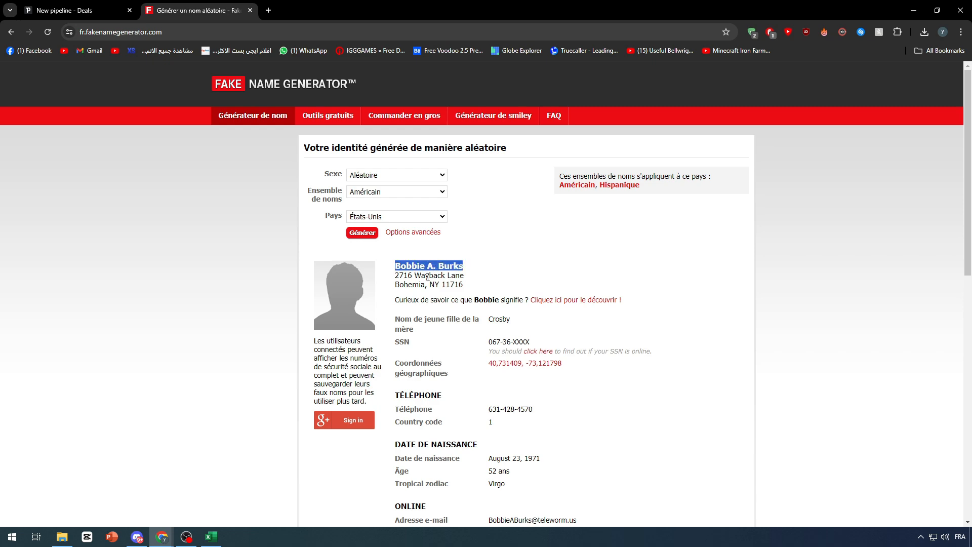
{"action": "left_click", "coordinate": [216, 538]}
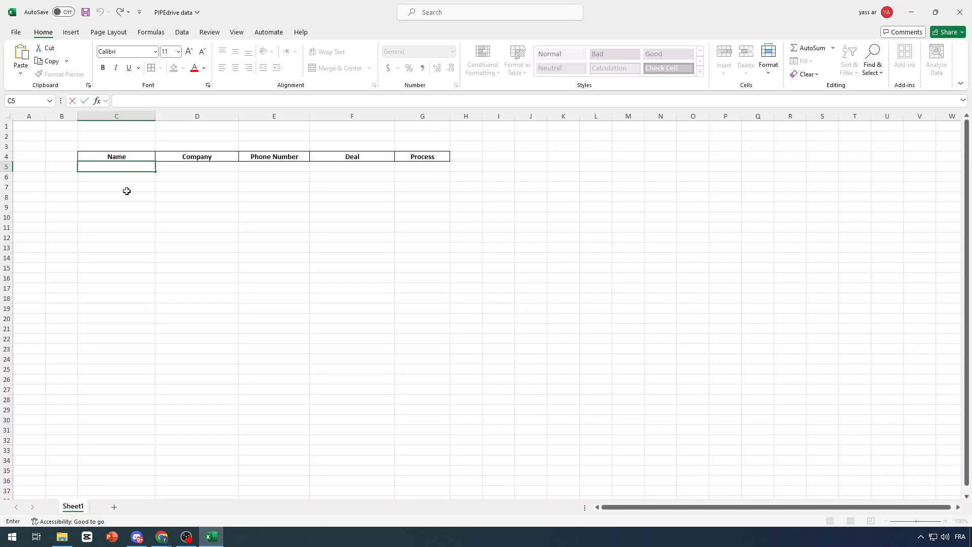
{"action": "key", "text": "ctrl+v"}
{"action": "key", "text": "Return"}
- Copy the mother's maiden name from the generated identity in Chrome into Company cell D5 in Excel
{"action": "key", "text": "alt+Tab"}
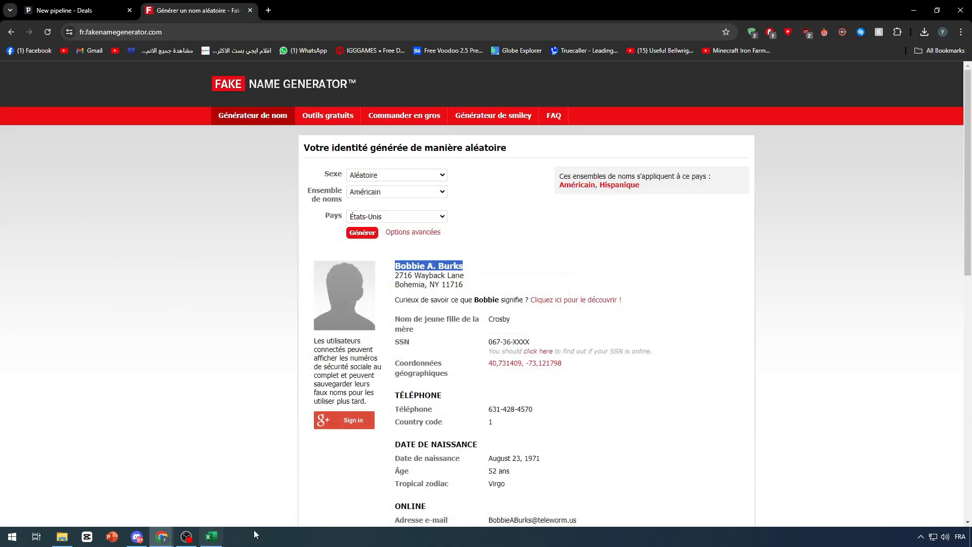
{"action": "double_click", "coordinate": [502, 319]}
{"action": "key", "text": "ctrl+c"}
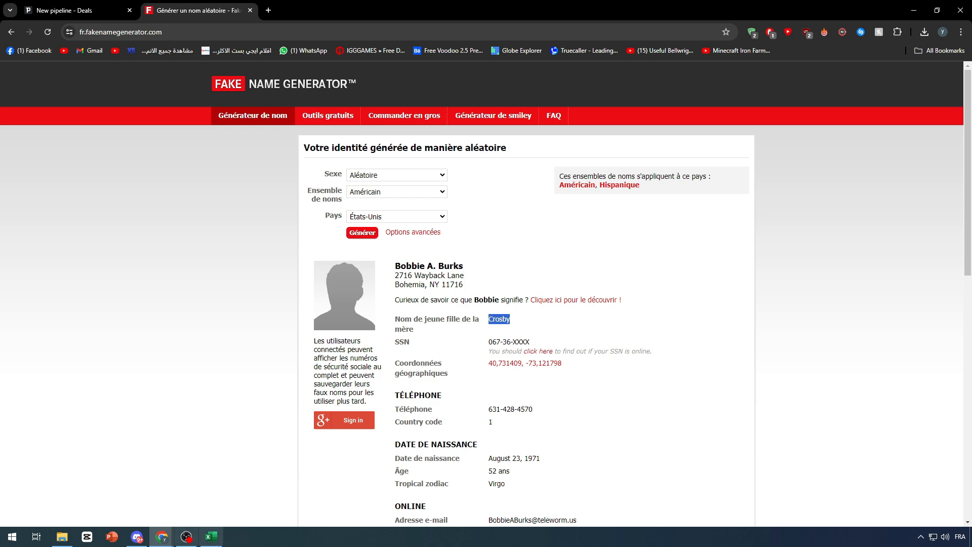
{"action": "left_click", "coordinate": [212, 537]}
{"action": "left_click", "coordinate": [230, 166]}
{"action": "key", "text": "ctrl+v"}
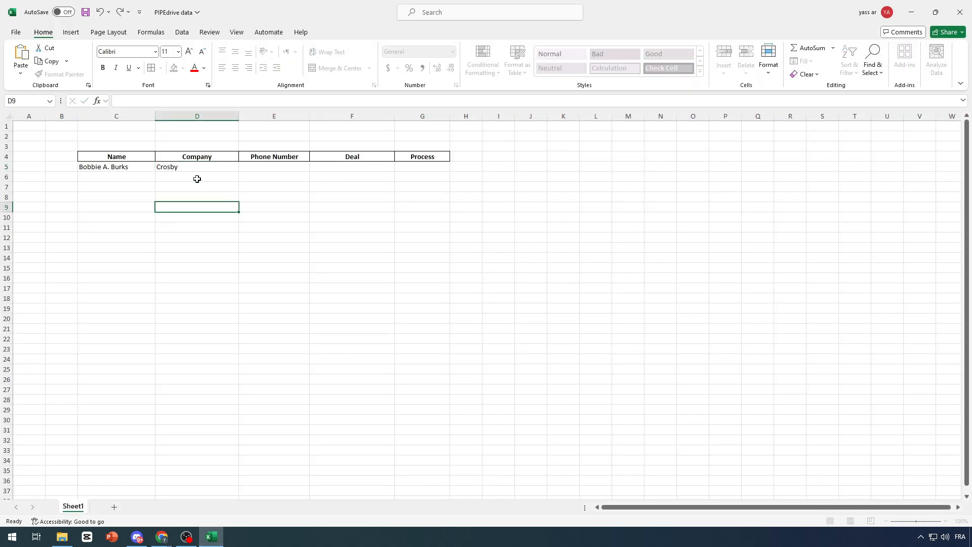
- Copy the generated identity's phone number from Chrome into cell E5 of the Excel sheet
{"action": "left_click", "coordinate": [161, 537]}
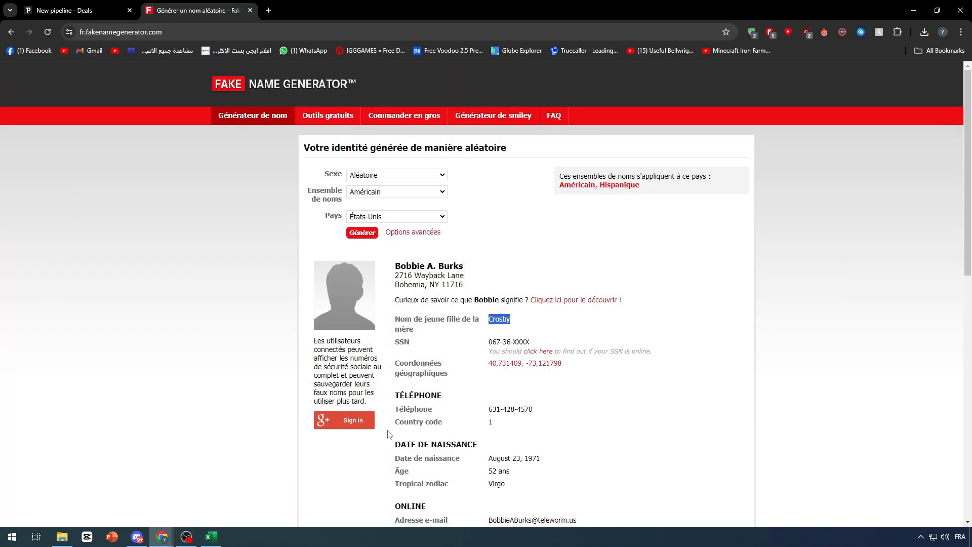
{"action": "triple_click", "coordinate": [511, 410]}
{"action": "key", "text": "ctrl+c"}
{"action": "left_click", "coordinate": [211, 536]}
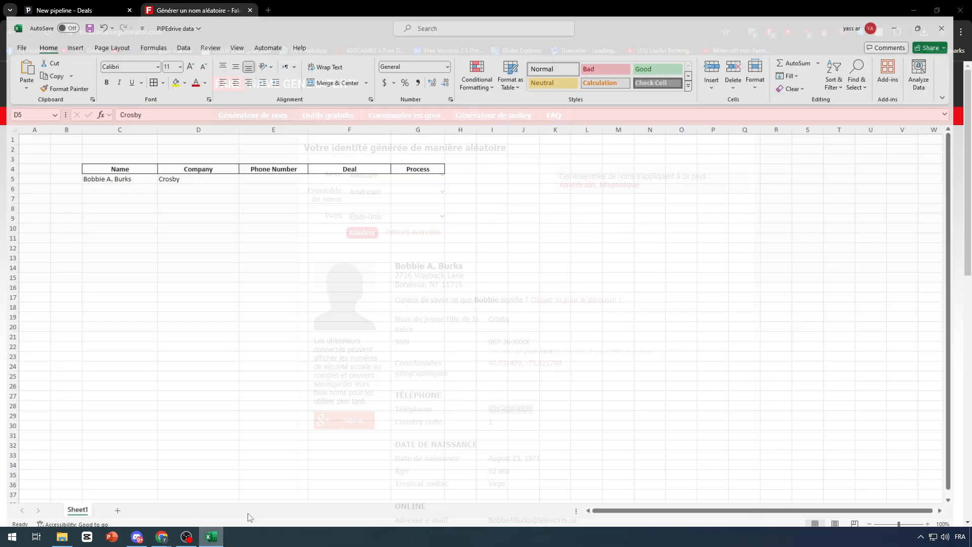
{"action": "left_click", "coordinate": [285, 166]}
{"action": "key", "text": "ctrl+v"}
{"action": "left_click", "coordinate": [354, 208]}
- Enter "Phones" in Deal cell F5 and "In negociation" in Process cell G5
{"action": "double_click", "coordinate": [348, 169]}
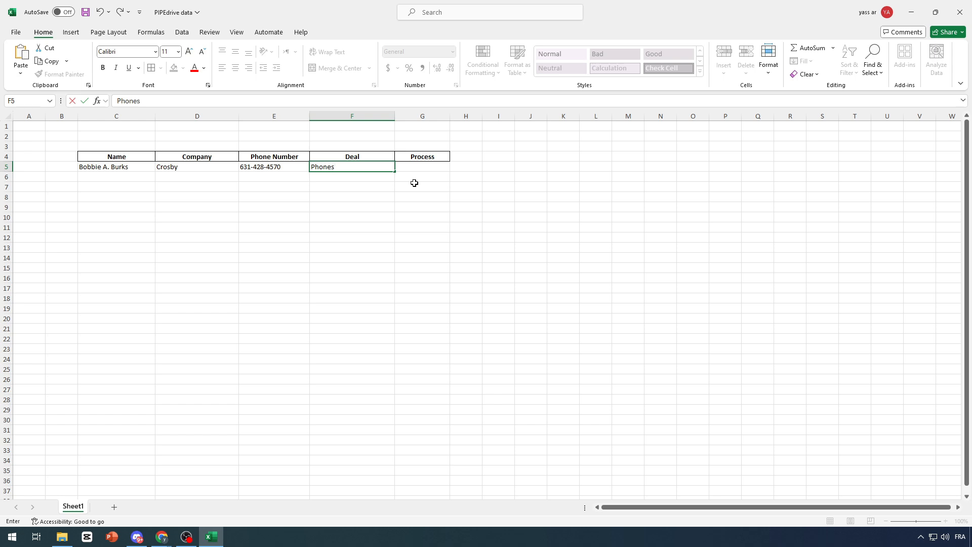
{"action": "left_click", "coordinate": [412, 186]}
{"action": "double_click", "coordinate": [425, 168]}
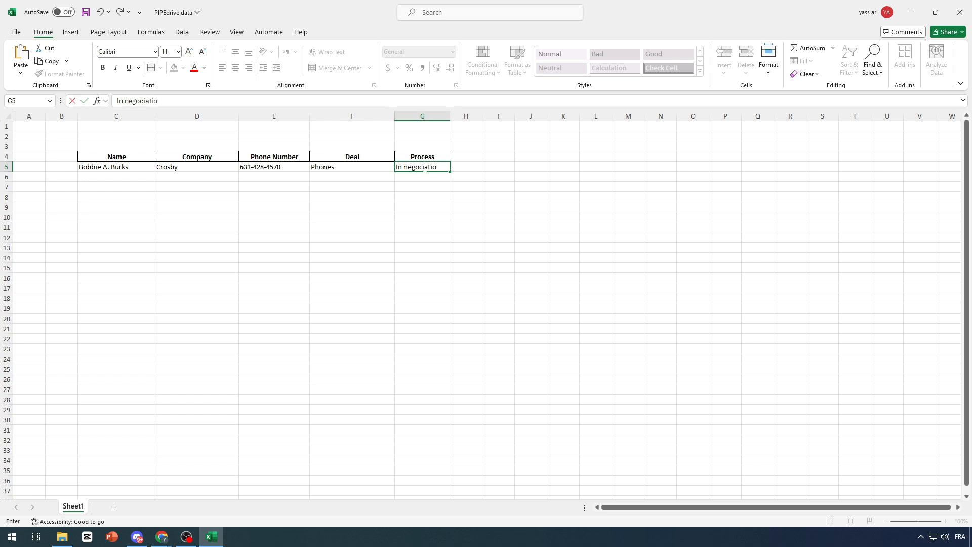
{"action": "left_click", "coordinate": [420, 215]}
- Centre the contents of the first data row, C5:G5, and add all borders
{"action": "left_click_drag", "start_coordinate": [419, 167], "coordinate": [111, 166]}
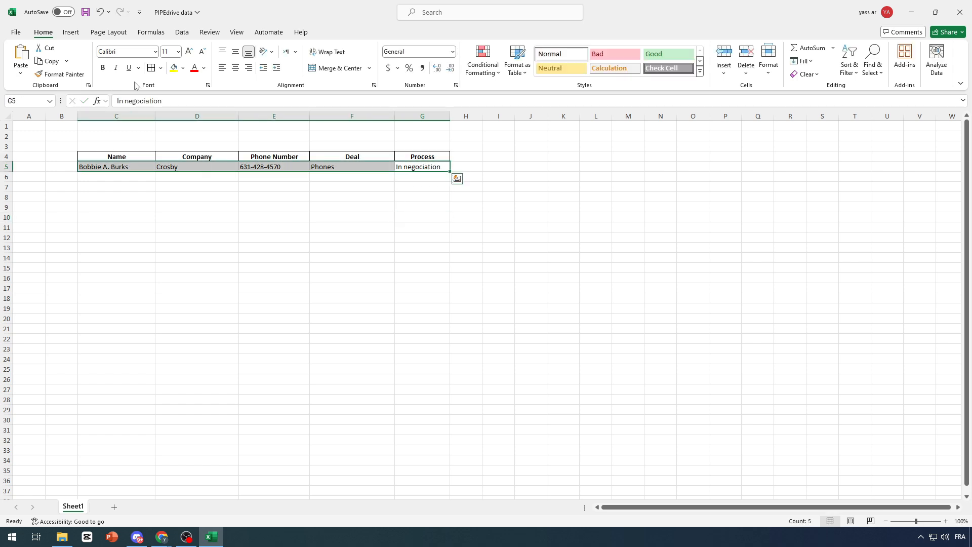
{"action": "left_click", "coordinate": [235, 68]}
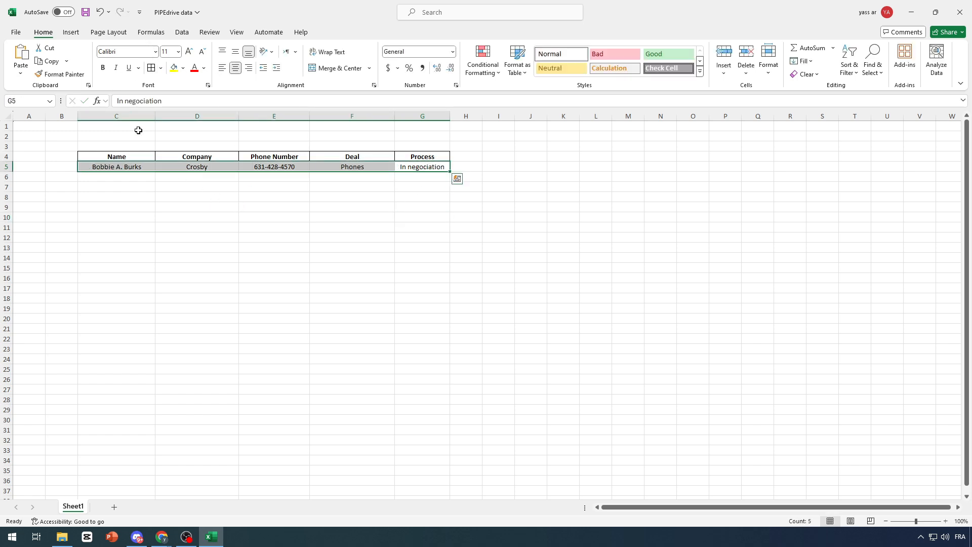
{"action": "left_click", "coordinate": [151, 68]}
{"action": "left_click", "coordinate": [217, 238]}
- Set the font colour of "In negociation" in cell G5 to dark orange
{"action": "left_click", "coordinate": [414, 167]}
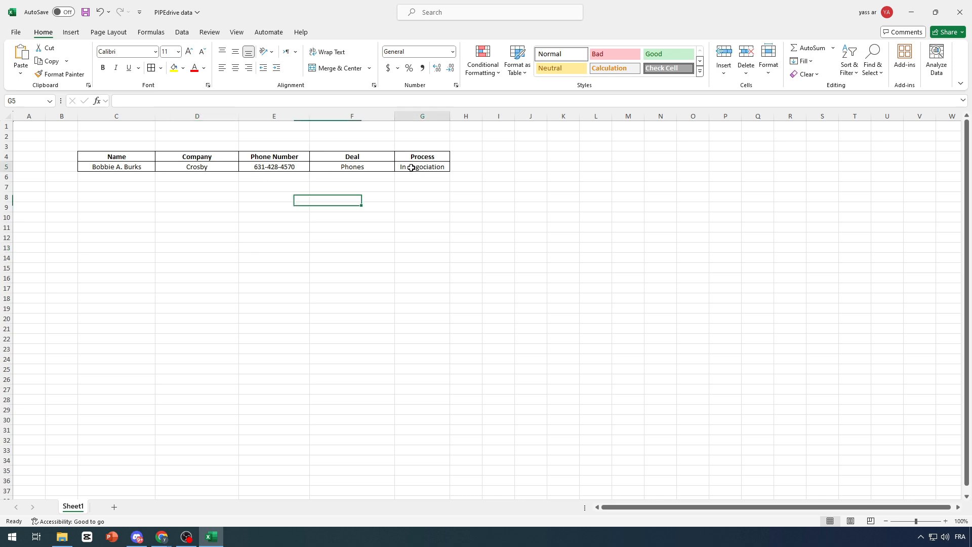
{"action": "left_click", "coordinate": [203, 68]}
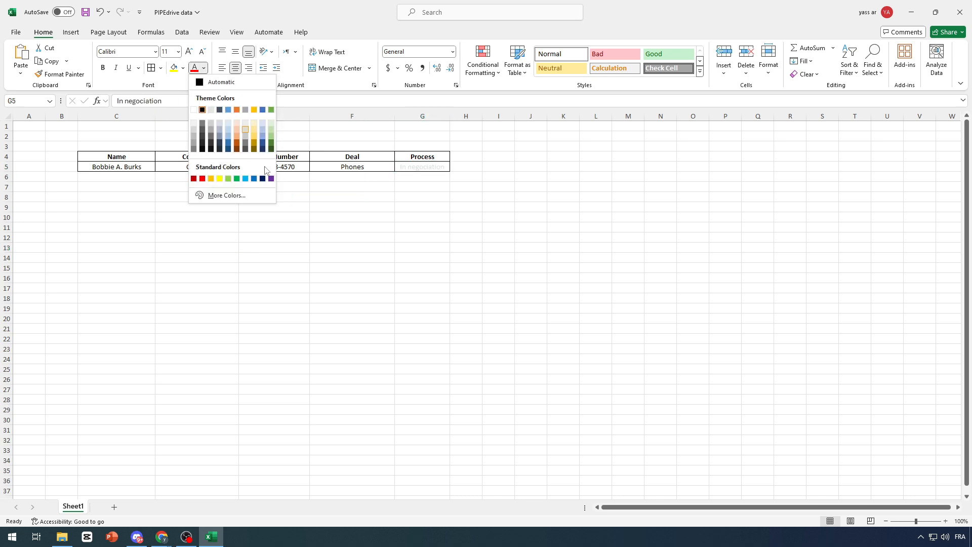
{"action": "left_click", "coordinate": [236, 146]}
{"action": "left_click", "coordinate": [402, 217]}
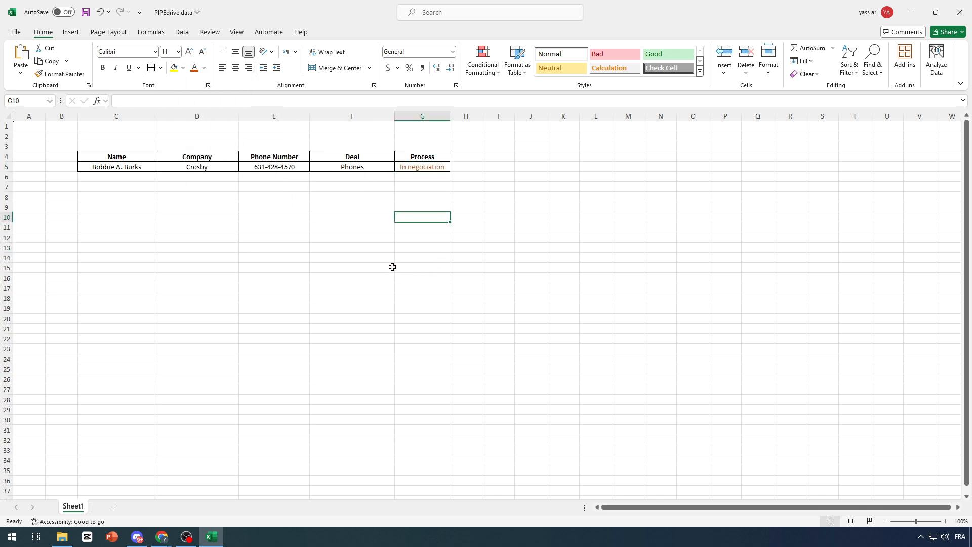
- Change the deal in cell F5 to "100 Phones"
{"action": "left_click", "coordinate": [359, 167]}
{"action": "double_click", "coordinate": [380, 167]}
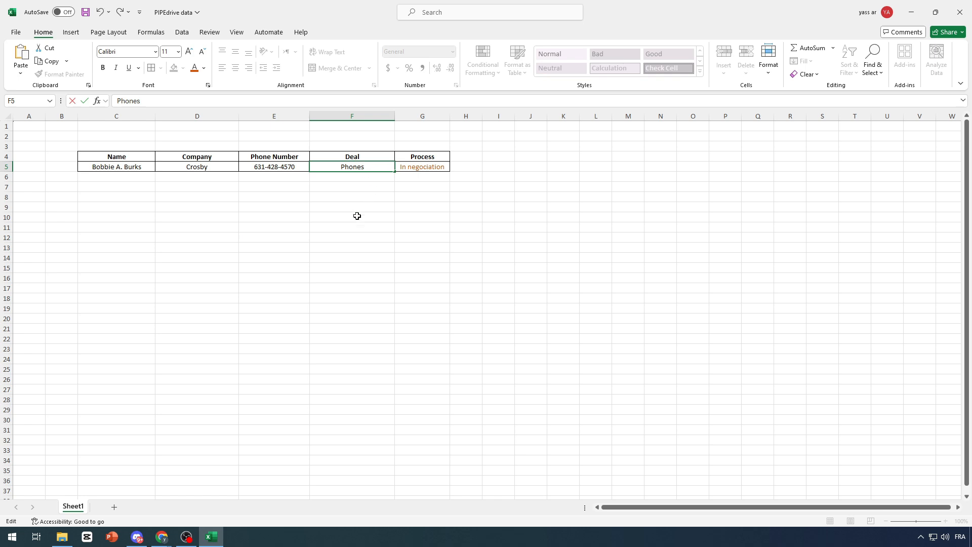
{"action": "type", "text": "100"}
{"action": "left_click", "coordinate": [358, 208]}
{"action": "left_click", "coordinate": [521, 178]}
{"action": "left_click", "coordinate": [422, 227]}
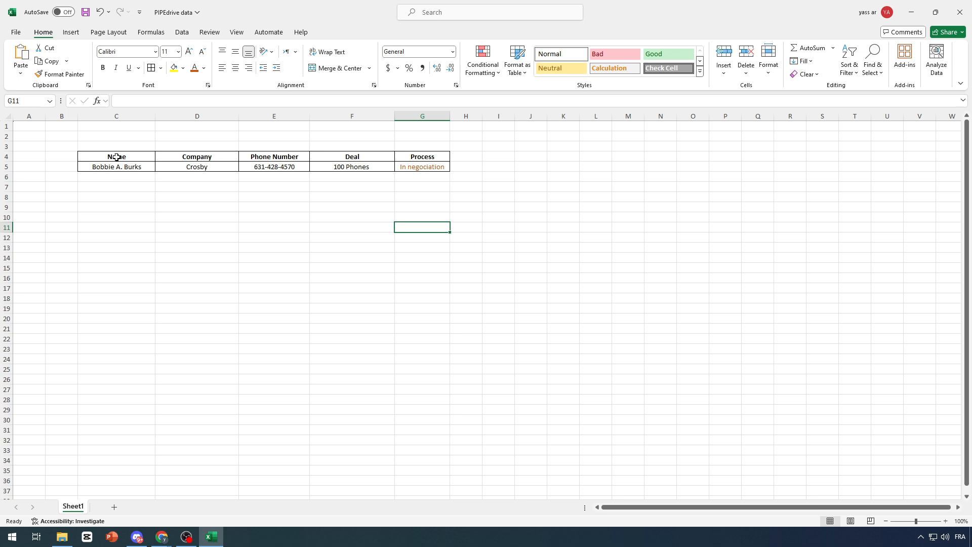
{"action": "left_click_drag", "start_coordinate": [109, 176], "coordinate": [432, 188]}
{"action": "left_click", "coordinate": [295, 243]}
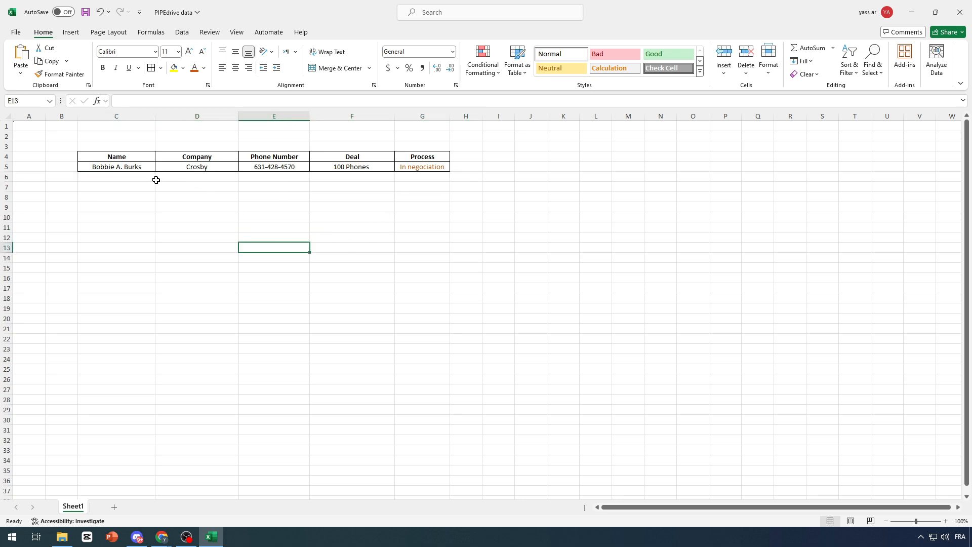
- Generate a new identity in Chrome and copy its full name into cell C6 of the Excel sheet
{"action": "left_click", "coordinate": [104, 181]}
{"action": "mouse_move", "coordinate": [162, 537]}
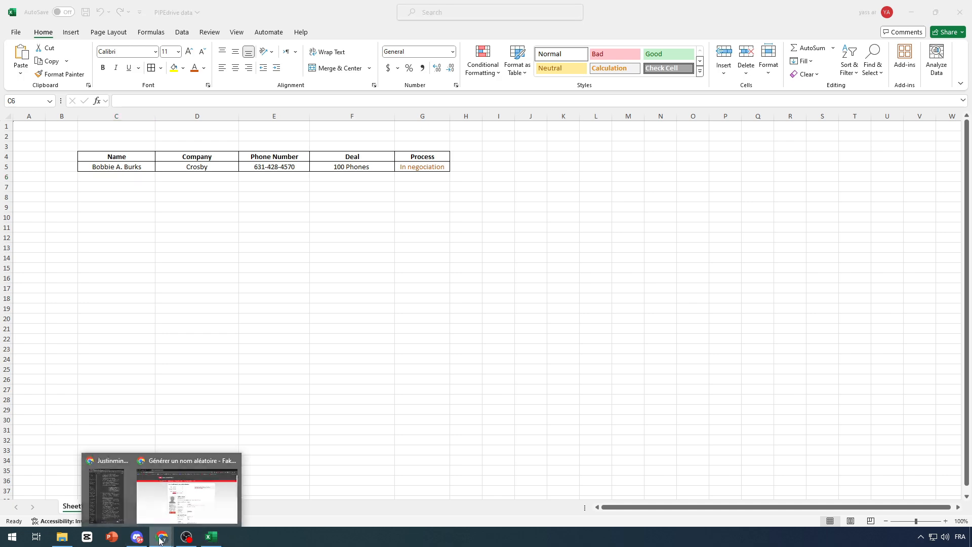
{"action": "left_click", "coordinate": [178, 493]}
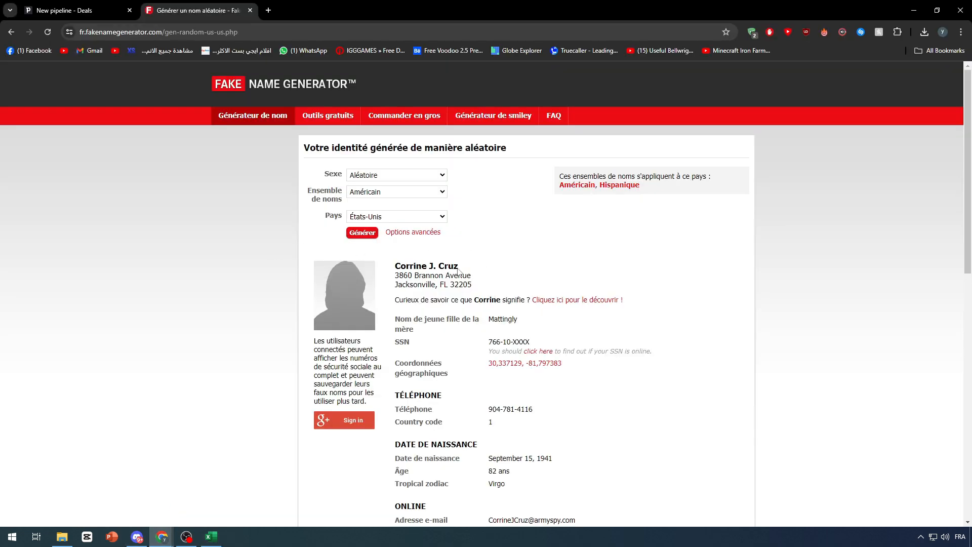
{"action": "triple_click", "coordinate": [414, 267]}
{"action": "key", "text": "ctrl+c"}
{"action": "left_click", "coordinate": [212, 537]}
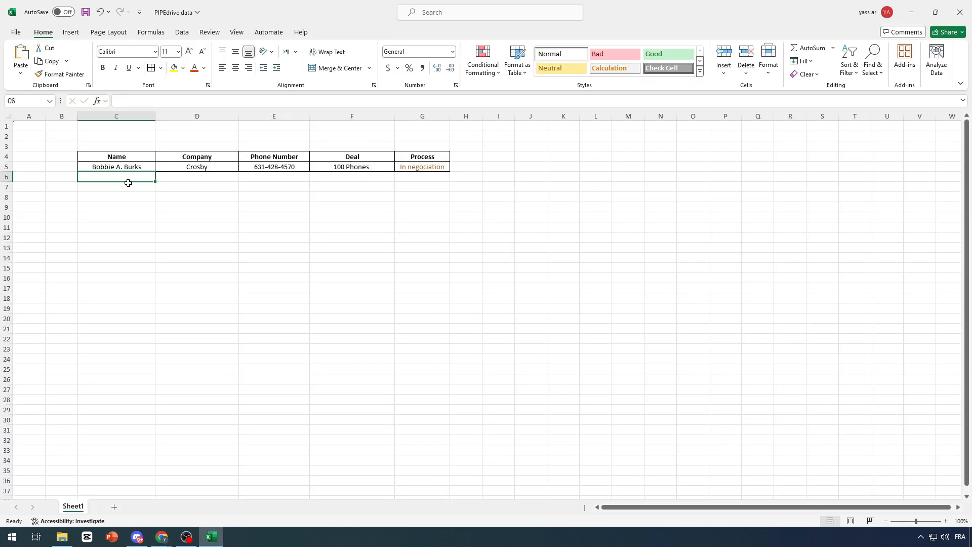
{"action": "key", "text": "ctrl+v"}
- Copy the second identity's mother's maiden name from Chrome into Company cell D6 in Excel
{"action": "key", "text": "alt+Tab"}
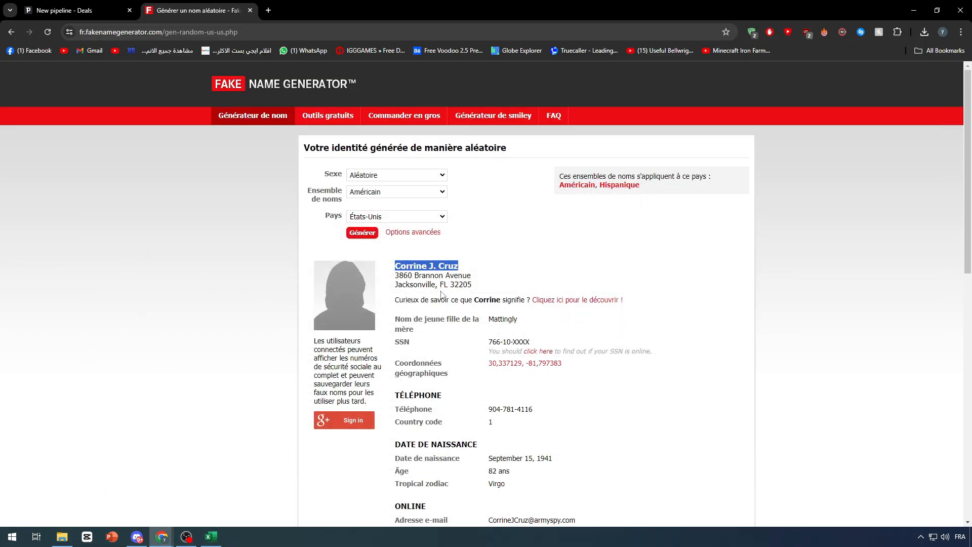
{"action": "double_click", "coordinate": [502, 319]}
{"action": "key", "text": "ctrl+c"}
{"action": "left_click", "coordinate": [211, 537]}
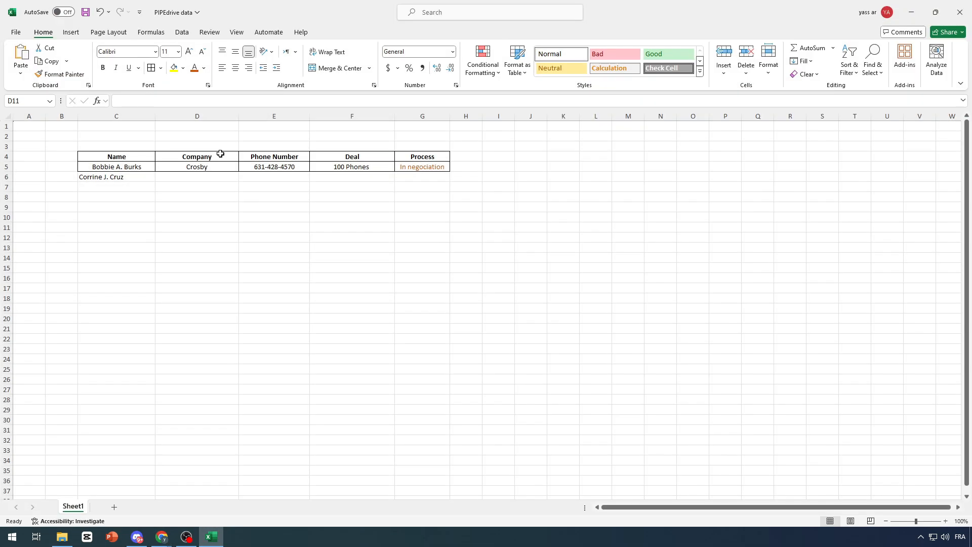
{"action": "left_click", "coordinate": [219, 176]}
{"action": "key", "text": "ctrl+v"}
{"action": "left_click", "coordinate": [241, 217]}
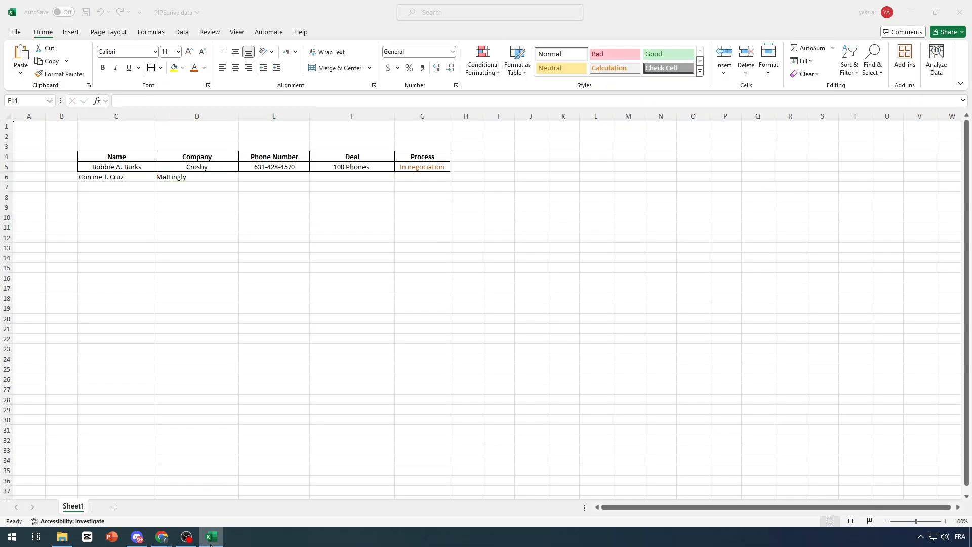
- Copy the second identity's phone number from Chrome into cell E6 of the Excel sheet
{"action": "key", "text": "alt+Tab"}
{"action": "triple_click", "coordinate": [509, 409]}
{"action": "key", "text": "ctrl+c"}
{"action": "left_click", "coordinate": [213, 536]}
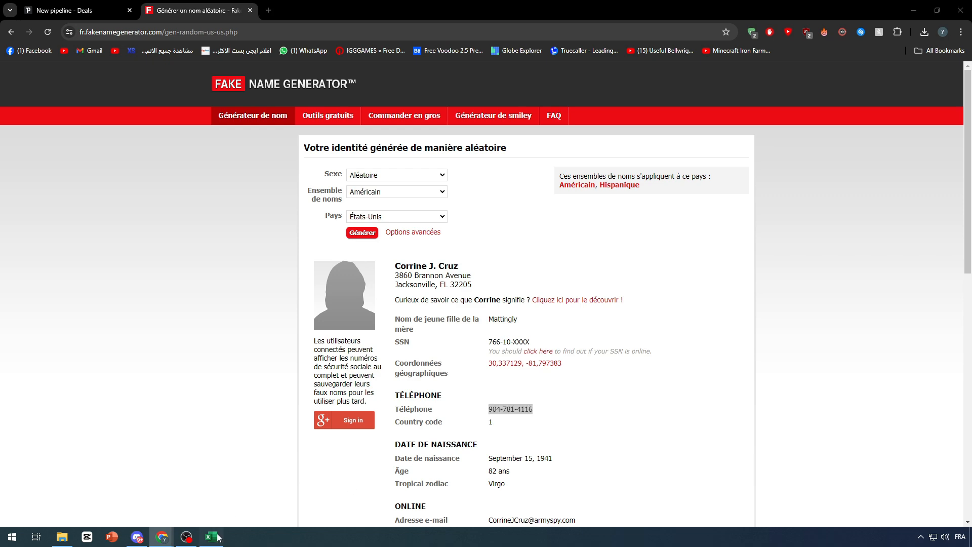
{"action": "left_click", "coordinate": [275, 176]}
{"action": "key", "text": "ctrl+v"}
{"action": "left_click", "coordinate": [357, 206]}
- Enter "30 Phones" in Deal cell F6 and "Done" in Process cell G6
{"action": "left_click", "coordinate": [351, 184]}
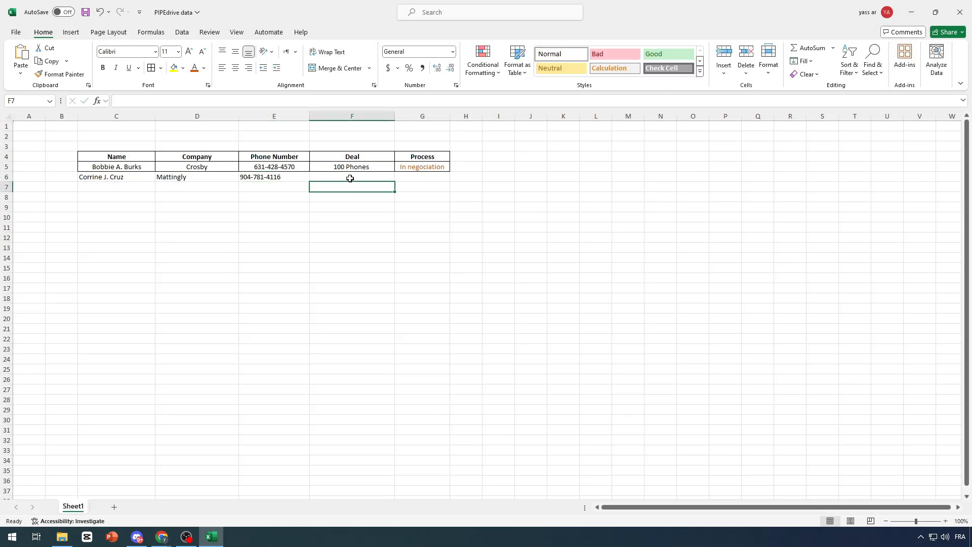
{"action": "left_click", "coordinate": [348, 175]}
{"action": "double_click", "coordinate": [348, 174]}
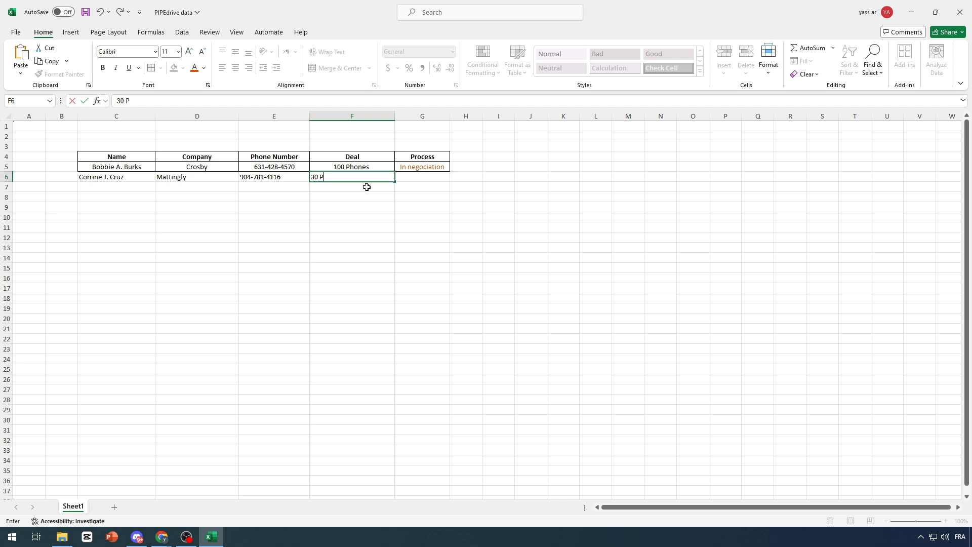
{"action": "left_click", "coordinate": [408, 177]}
{"action": "double_click", "coordinate": [412, 175]}
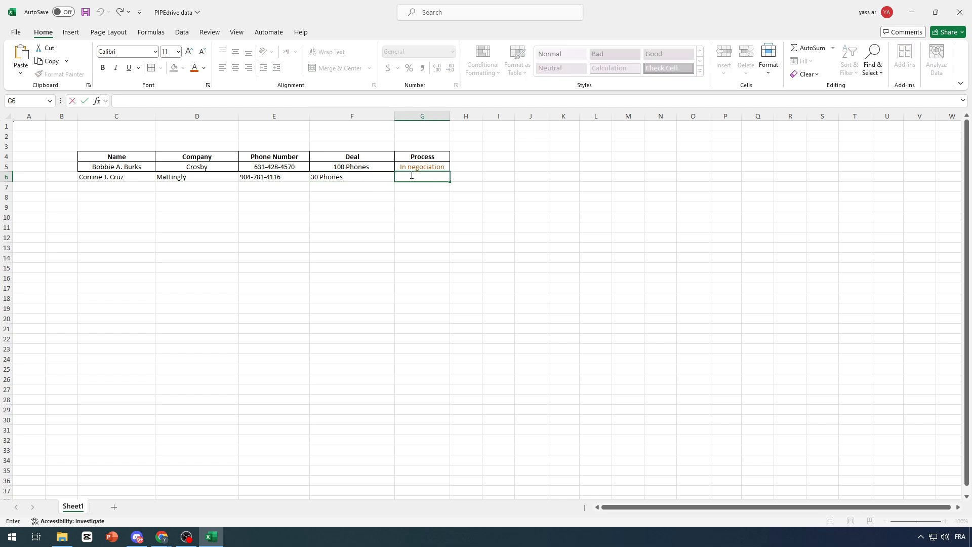
{"action": "left_click", "coordinate": [407, 189]}
- Centre the contents of the second data row, C6:G6, and add all borders
{"action": "left_click_drag", "start_coordinate": [418, 180], "coordinate": [138, 175]}
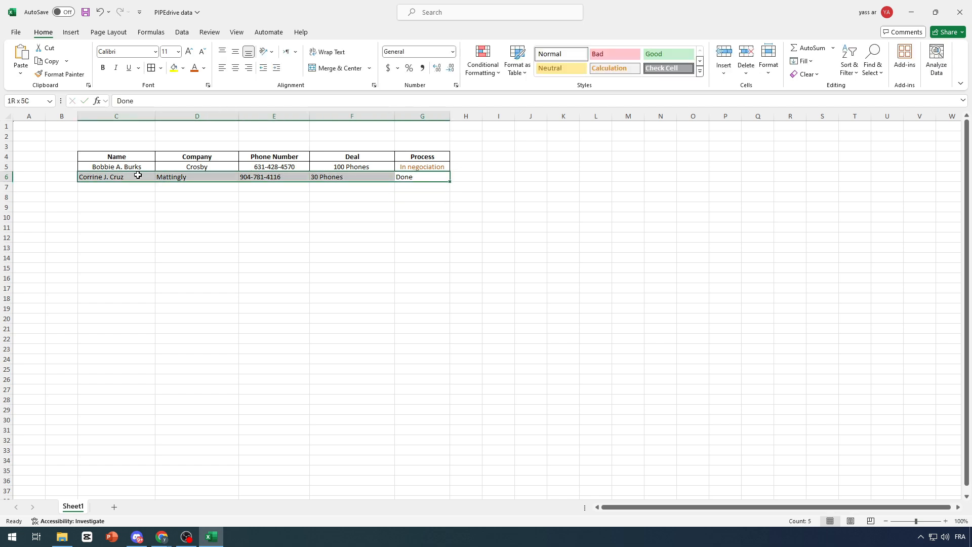
{"action": "left_click", "coordinate": [236, 67]}
{"action": "left_click", "coordinate": [442, 205]}
- Set the font colour of "Done" in cell G6 to dark green
{"action": "left_click", "coordinate": [425, 178]}
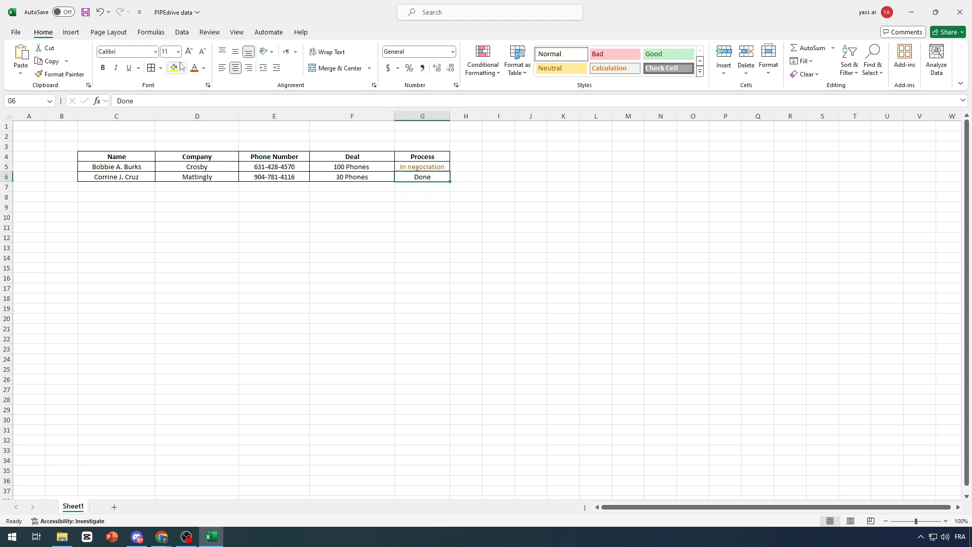
{"action": "left_click", "coordinate": [204, 68]}
{"action": "left_click", "coordinate": [272, 146]}
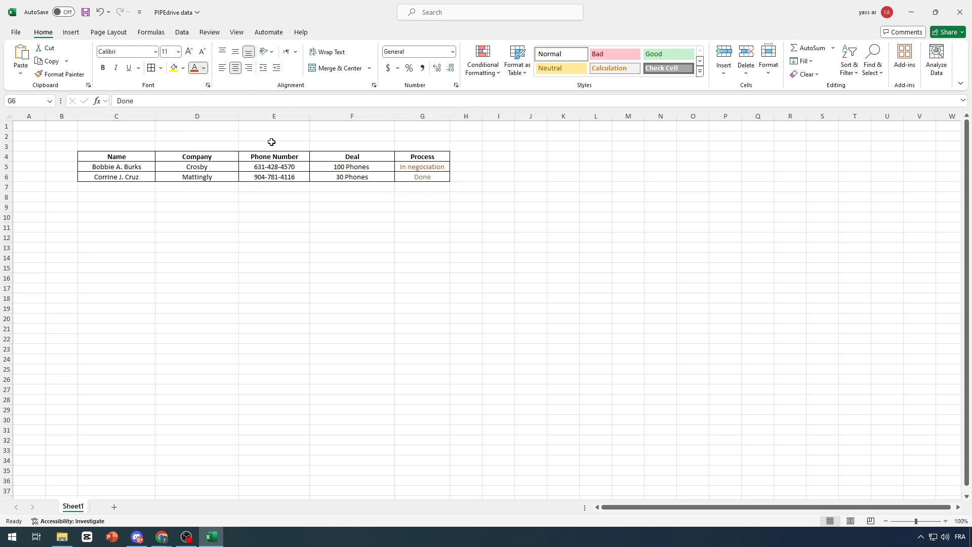
- Copy the third generated identity's full name from Chrome into Name cell C7 of the Excel sheet
{"action": "left_click", "coordinate": [351, 247]}
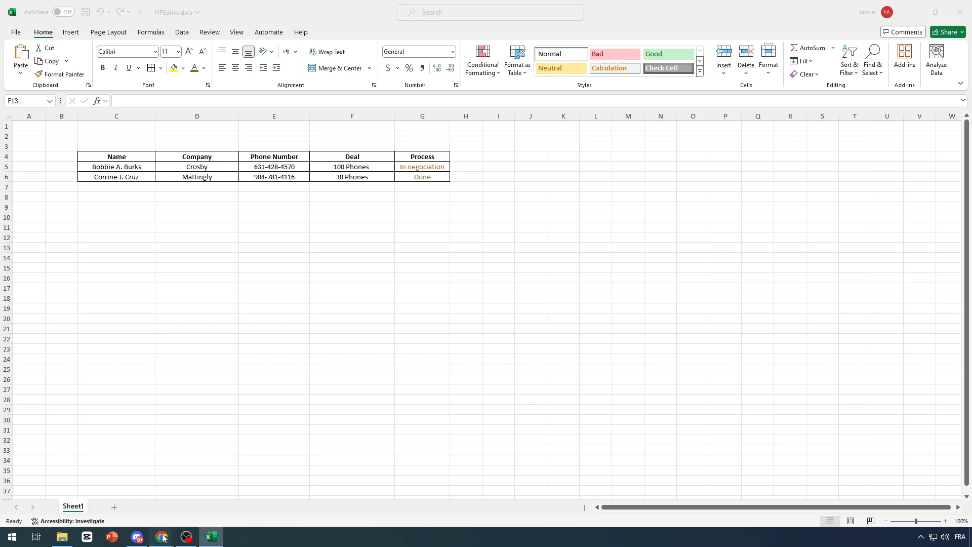
{"action": "mouse_move", "coordinate": [163, 535]}
{"action": "left_click", "coordinate": [172, 507]}
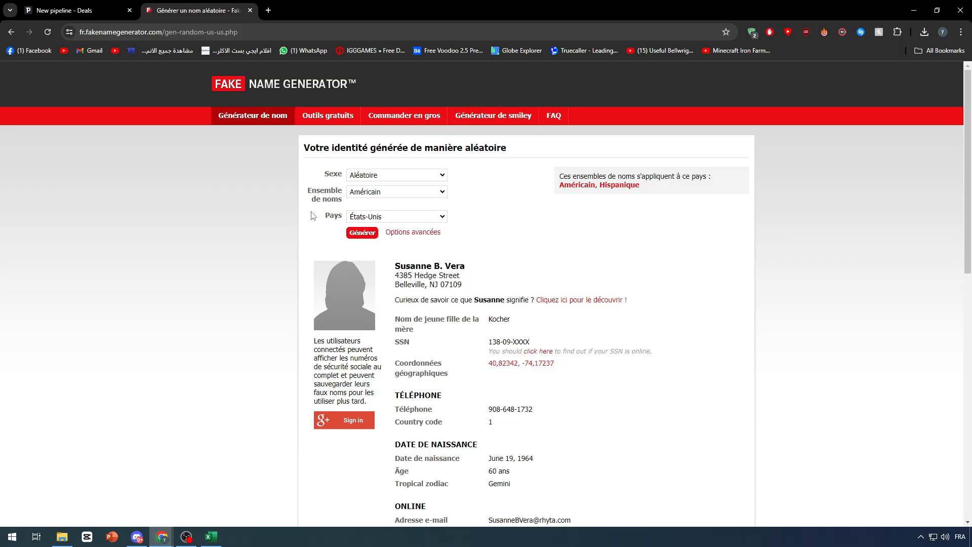
{"action": "triple_click", "coordinate": [428, 268]}
{"action": "key", "text": "ctrl+c"}
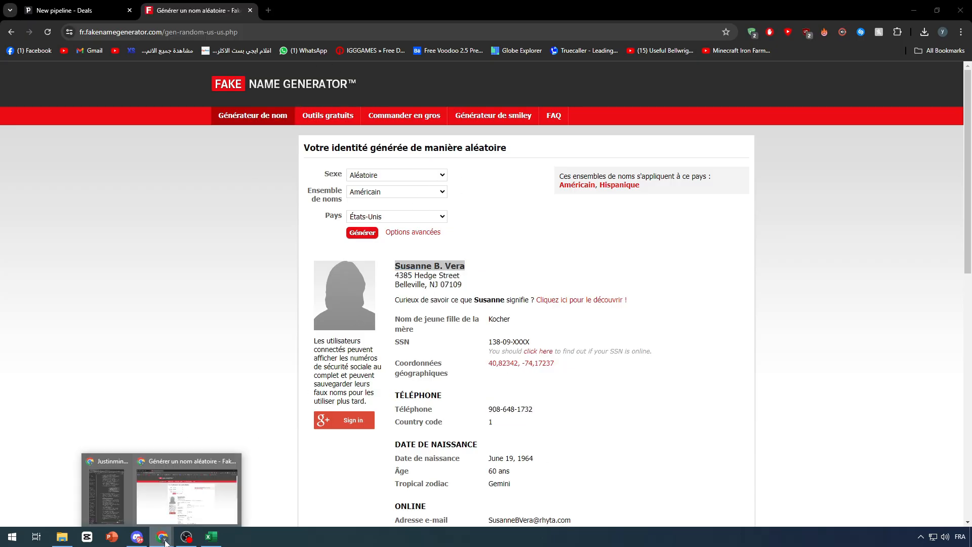
{"action": "left_click", "coordinate": [211, 537]}
{"action": "left_click", "coordinate": [118, 192]}
{"action": "key", "text": "ctrl+v"}
{"action": "left_click", "coordinate": [177, 238]}
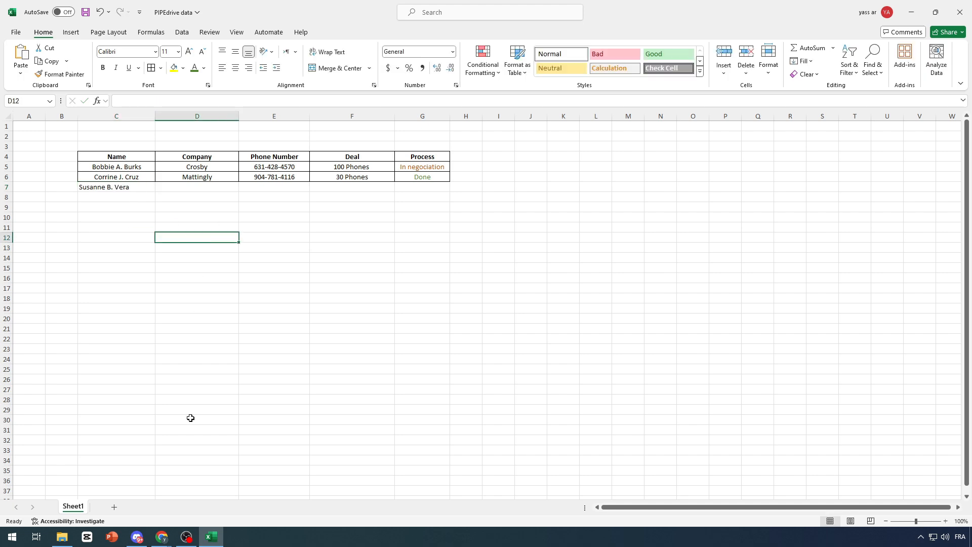
- Look up the third identity's mother's maiden name in Chrome and enter it as the Company in cell D7 of the Excel sheet
{"action": "left_click", "coordinate": [162, 537]}
{"action": "left_click", "coordinate": [186, 495]}
{"action": "left_click", "coordinate": [493, 320]}
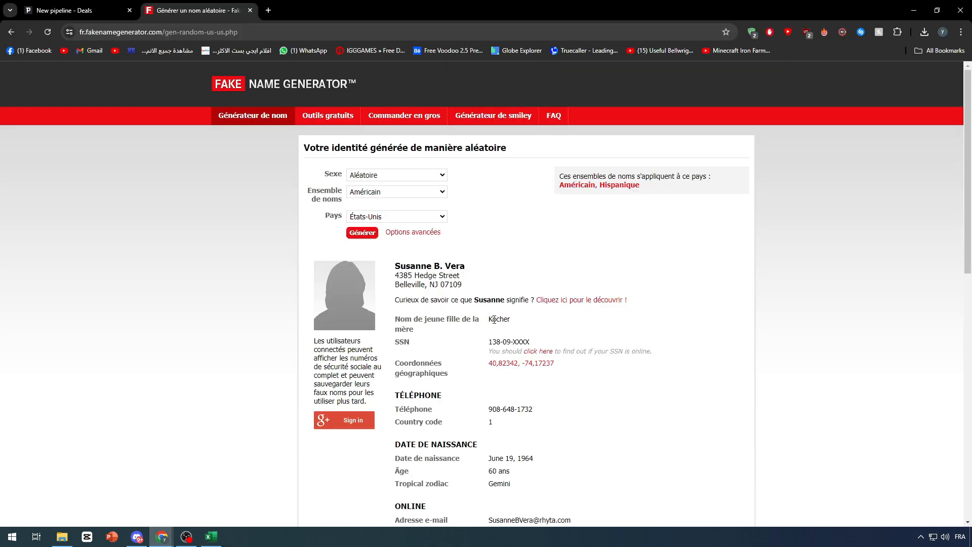
{"action": "left_click", "coordinate": [212, 536]}
{"action": "left_click", "coordinate": [203, 187]}
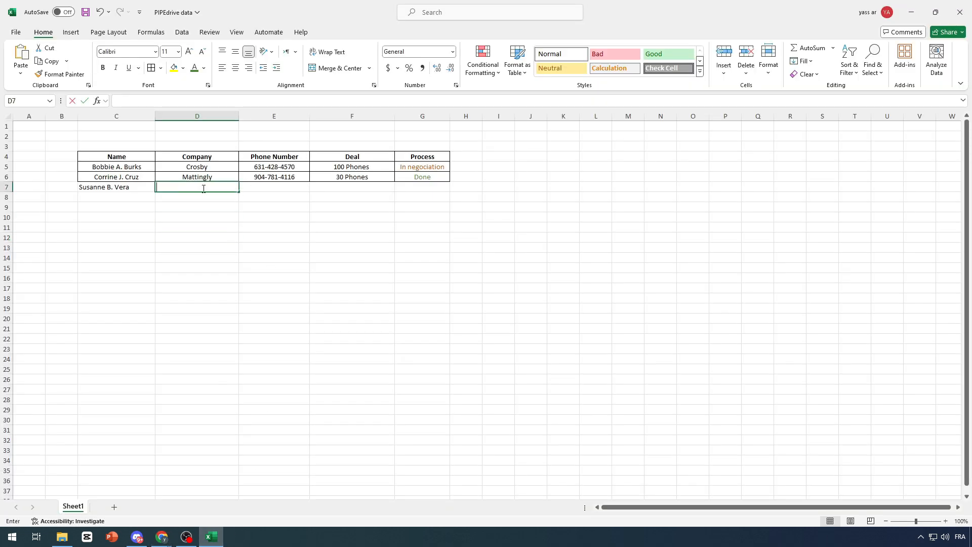
{"action": "type", "text": "Kocher"}
{"action": "left_click", "coordinate": [197, 238]}
- Copy the third identity's phone number from Chrome into cell E7 of the Excel sheet
{"action": "left_click", "coordinate": [162, 537]}
{"action": "left_click", "coordinate": [186, 495]}
{"action": "triple_click", "coordinate": [503, 409]}
{"action": "key", "text": "ctrl+c"}
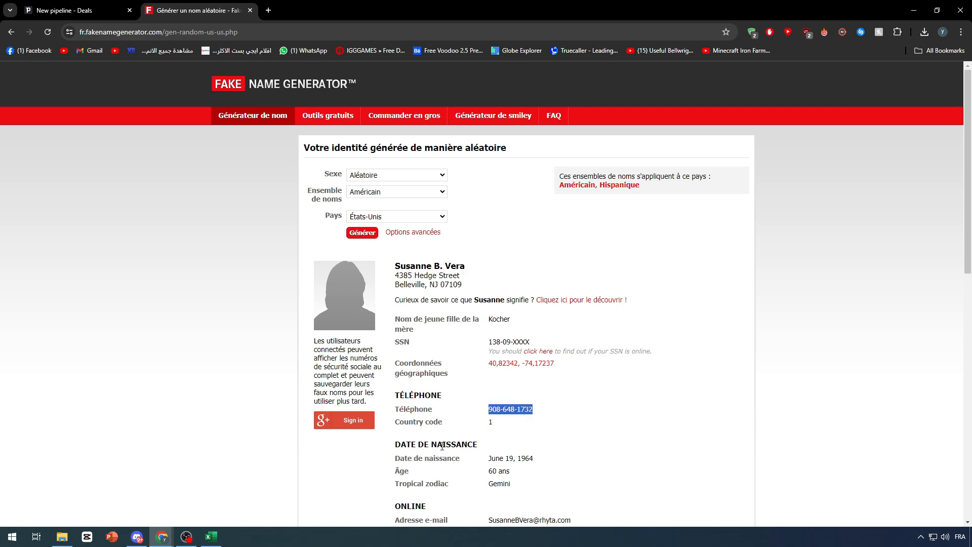
{"action": "left_click", "coordinate": [212, 537]}
{"action": "left_click", "coordinate": [275, 187]}
{"action": "key", "text": "ctrl+v"}
{"action": "left_click", "coordinate": [367, 223]}
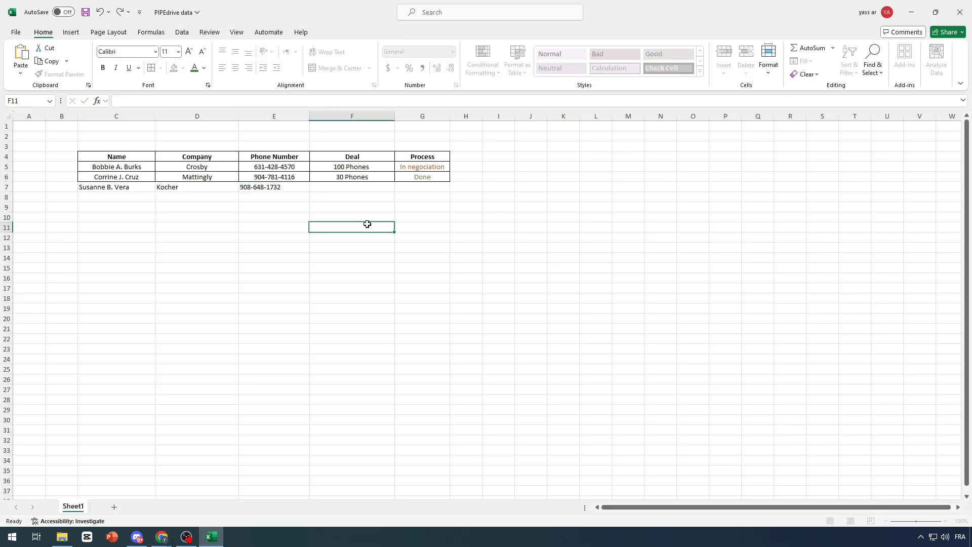
- Enter "200 Phones" in Deal cell F7 and "Canceled" in Process cell G7
{"action": "left_click", "coordinate": [356, 187]}
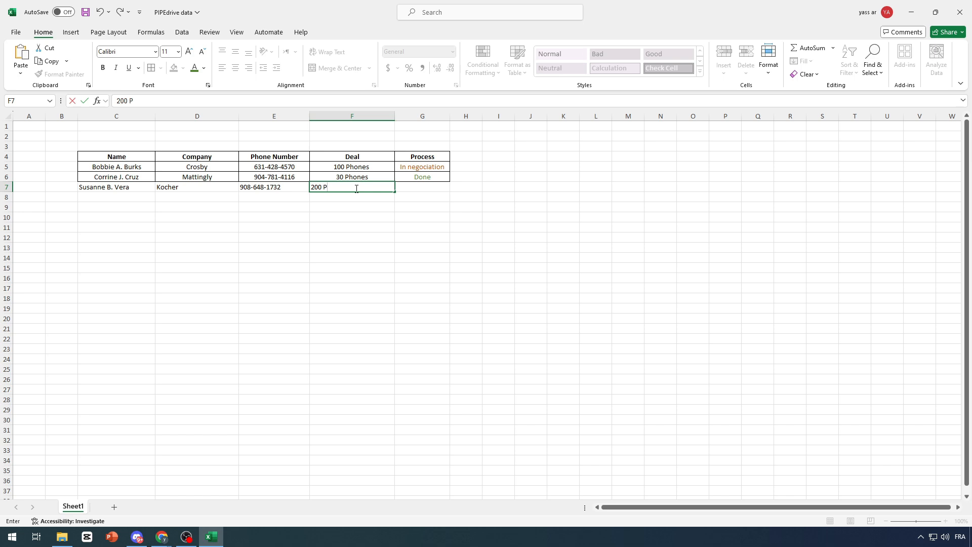
{"action": "type", "text": "200 Phones"}
{"action": "left_click", "coordinate": [404, 220]}
{"action": "left_click", "coordinate": [420, 188]}
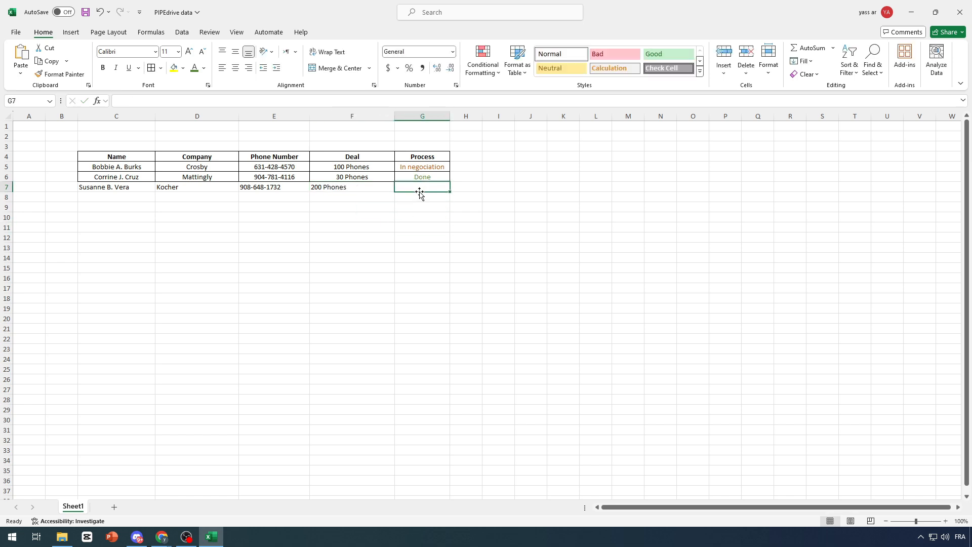
{"action": "type", "text": "Canceled"}
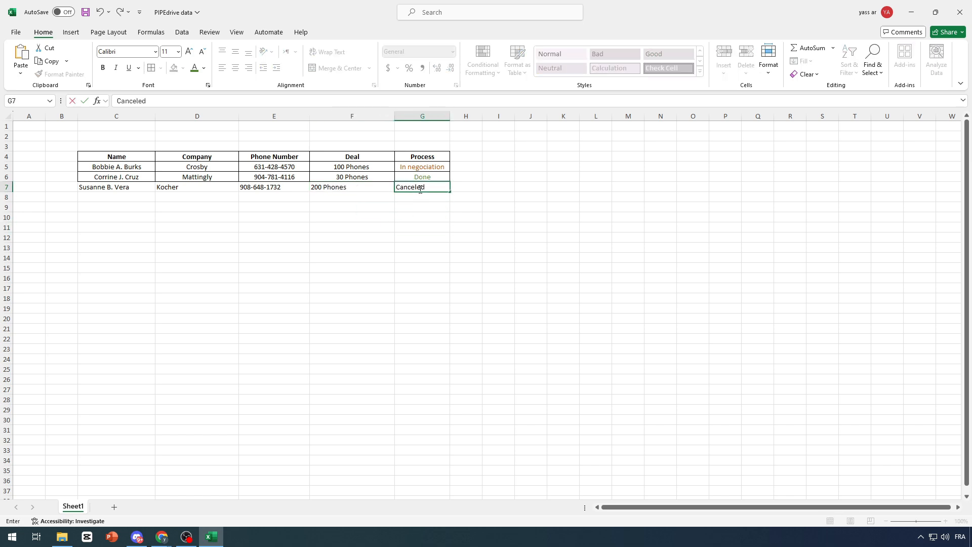
{"action": "left_click", "coordinate": [367, 238]}
- Set the font colour of "Canceled" in cell G7 to red
{"action": "left_click", "coordinate": [420, 187]}
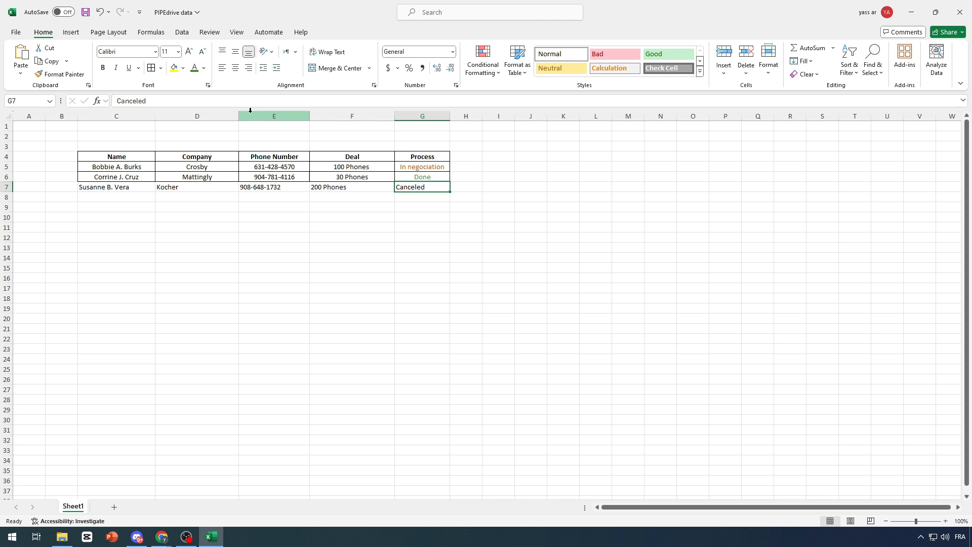
{"action": "left_click", "coordinate": [204, 67]}
{"action": "left_click", "coordinate": [202, 178]}
{"action": "left_click", "coordinate": [352, 218]}
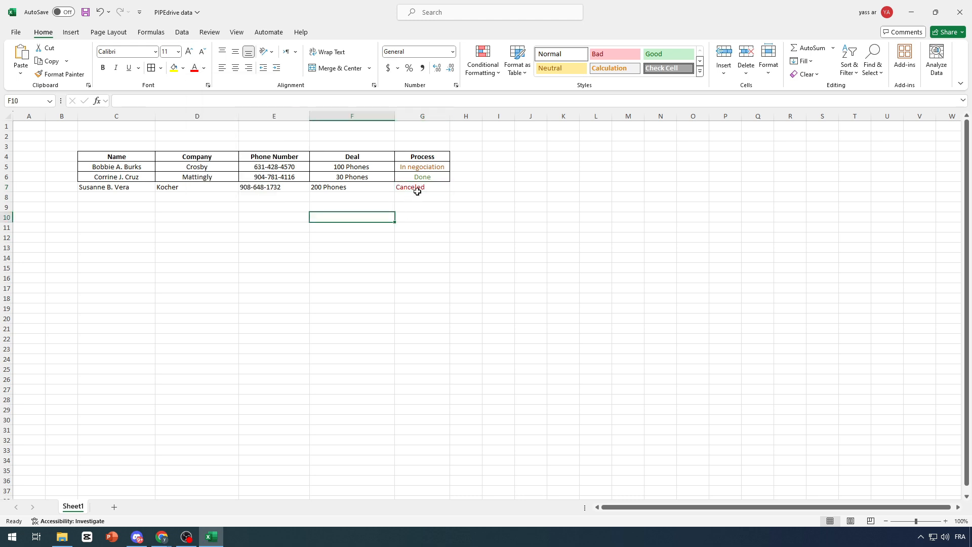
- Centre the contents of the third data row, C7:G7, and add all borders
{"action": "left_click_drag", "start_coordinate": [420, 188], "coordinate": [117, 188]}
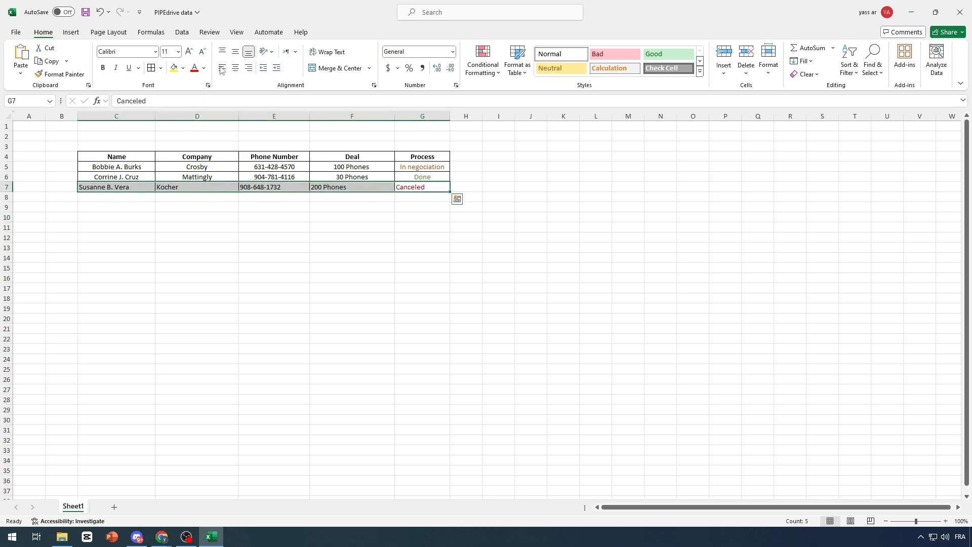
{"action": "left_click", "coordinate": [237, 68]}
{"action": "left_click", "coordinate": [273, 238]}
{"action": "left_click", "coordinate": [188, 157]}
{"action": "left_click", "coordinate": [124, 157]}
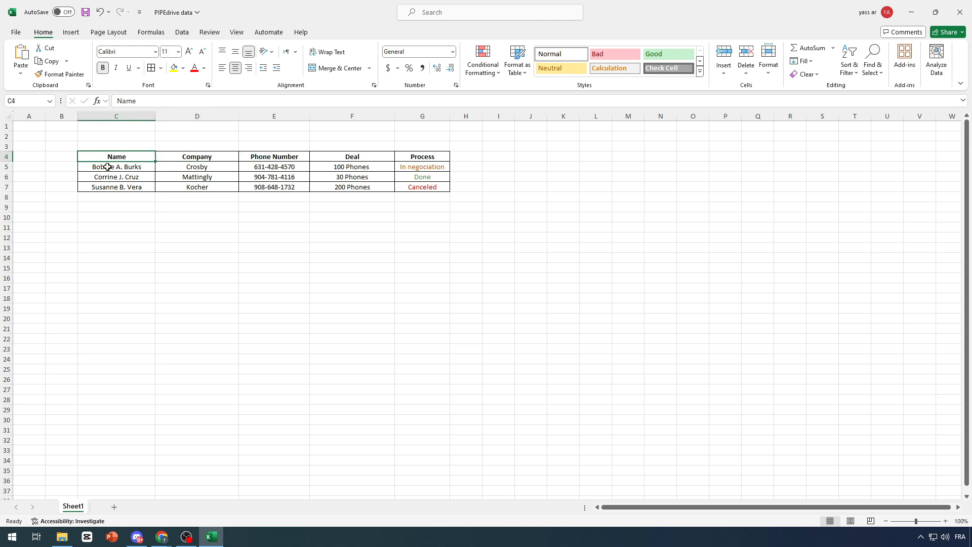
{"action": "left_click", "coordinate": [116, 247]}
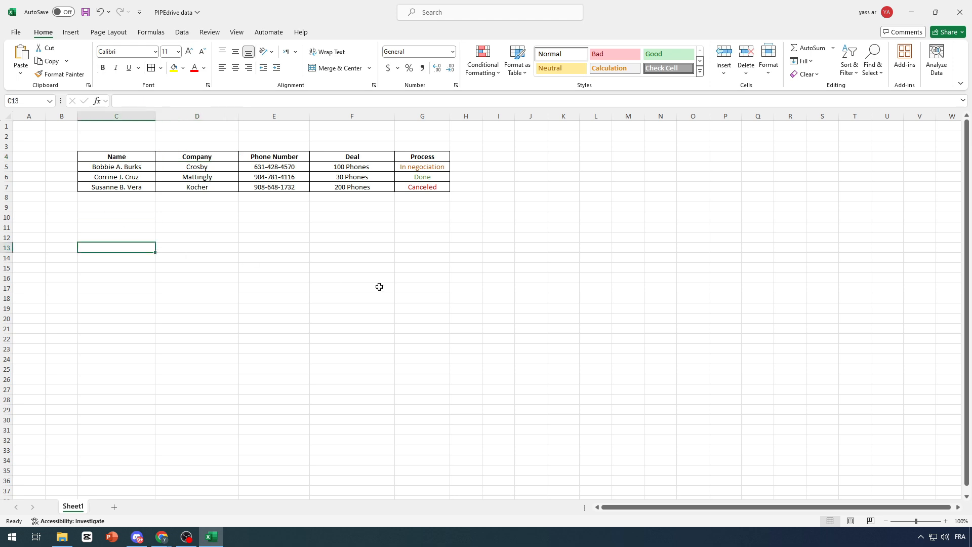
- Save the PIPEdrive data workbook and minimize the Excel and Chrome windows to show the desktop
{"action": "left_click", "coordinate": [86, 12]}
{"action": "left_click", "coordinate": [911, 9]}
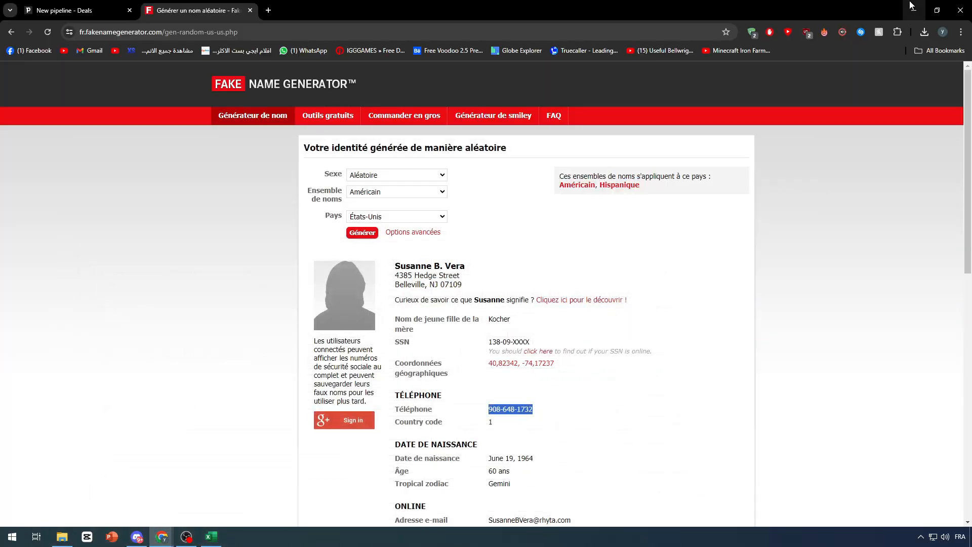
{"action": "left_click", "coordinate": [912, 7]}
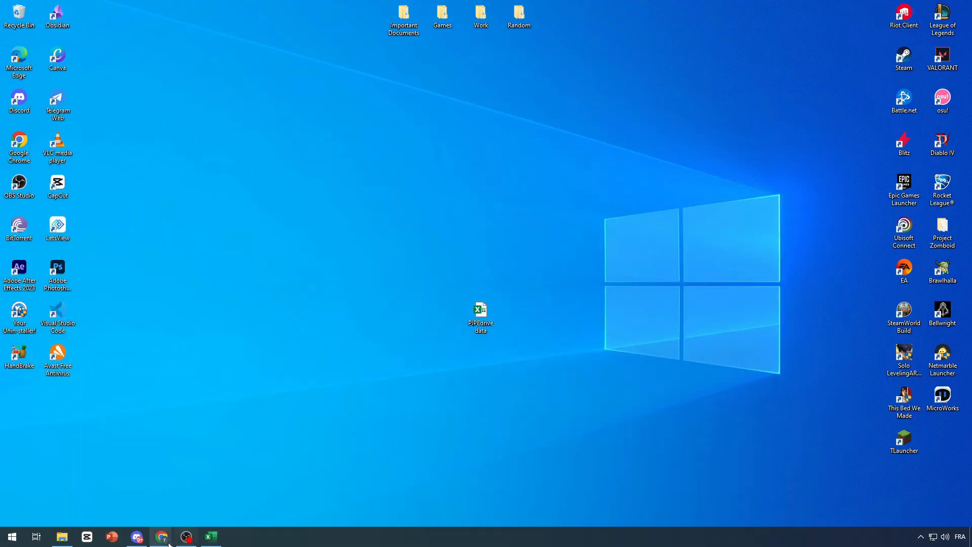
- Switch to Pipedrive's Import data page in Chrome and upload the PIPEdrive data.xlsx file from the desktop
{"action": "mouse_move", "coordinate": [162, 536]}
{"action": "left_click", "coordinate": [164, 510]}
{"action": "left_click", "coordinate": [107, 7]}
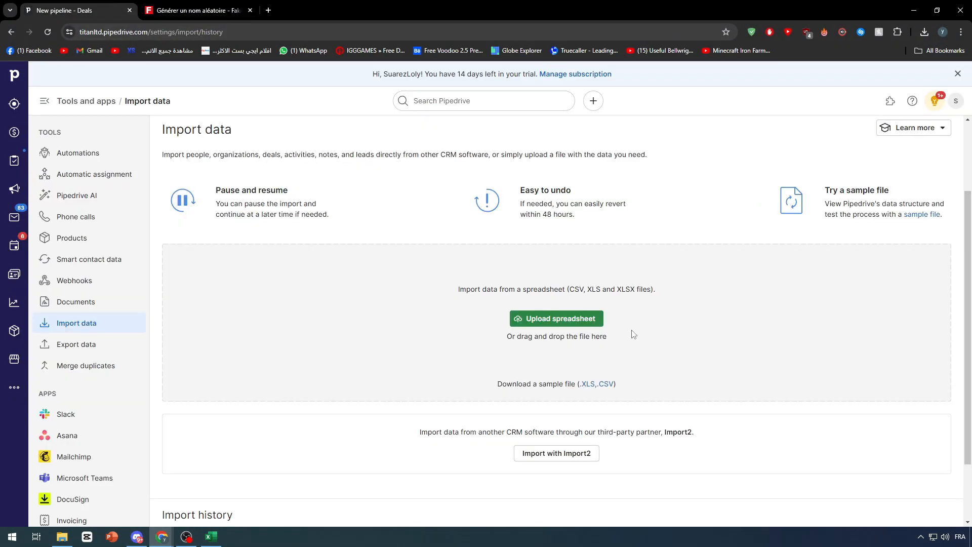
{"action": "left_click", "coordinate": [969, 536]}
{"action": "left_click_drag", "start_coordinate": [479, 318], "coordinate": [557, 288]}
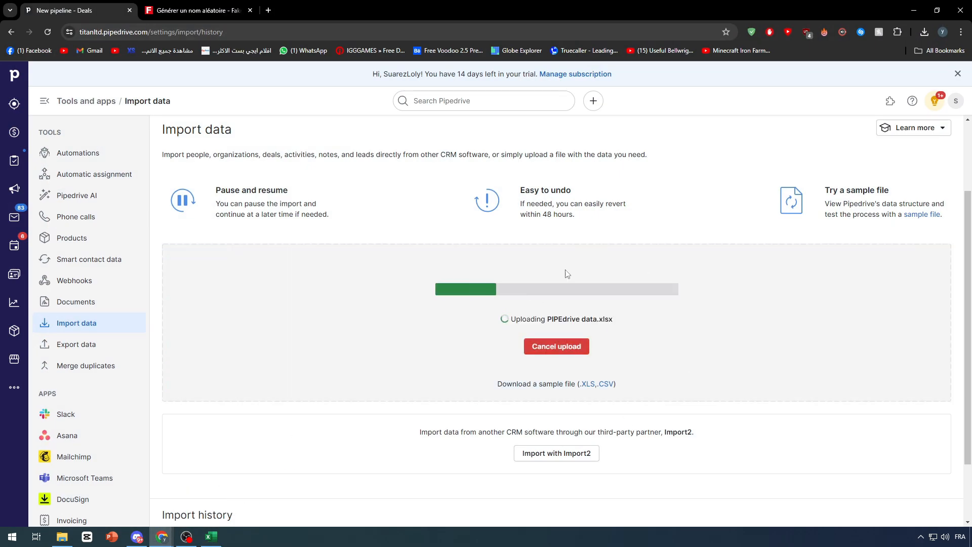
{"action": "left_click", "coordinate": [187, 538]}
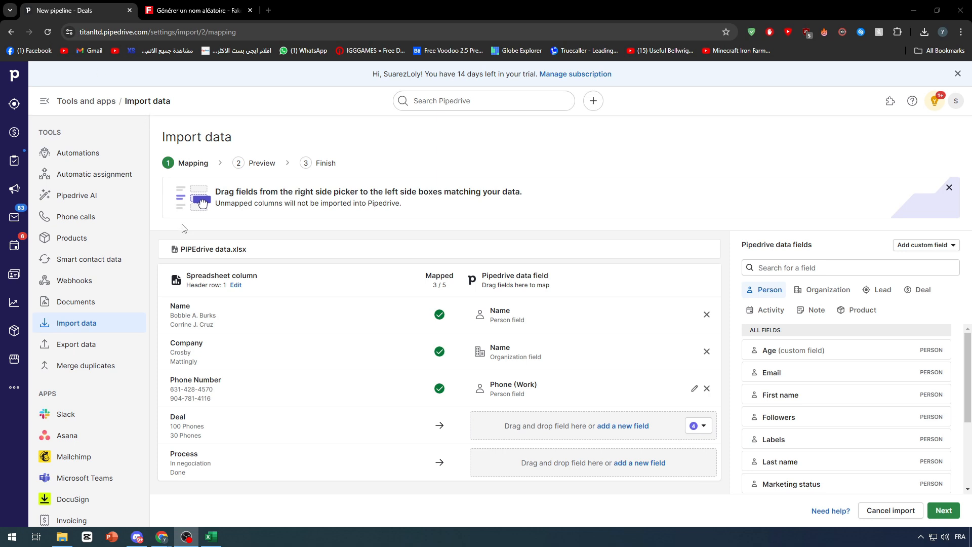
- Map the Deal column to a new Lead/deal field named Deal with the Text field type
{"action": "left_click", "coordinate": [640, 427]}
{"action": "left_click", "coordinate": [566, 376]}
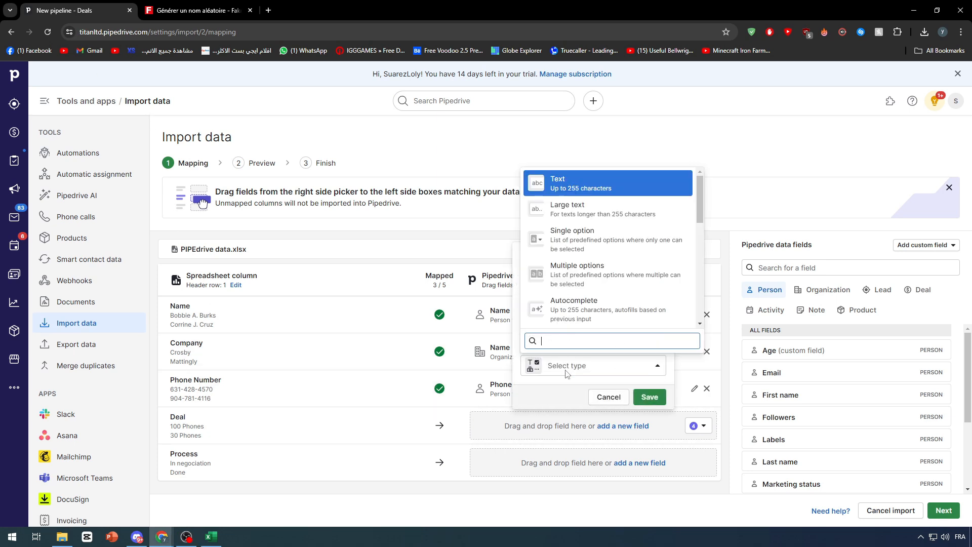
{"action": "left_click", "coordinate": [586, 185]}
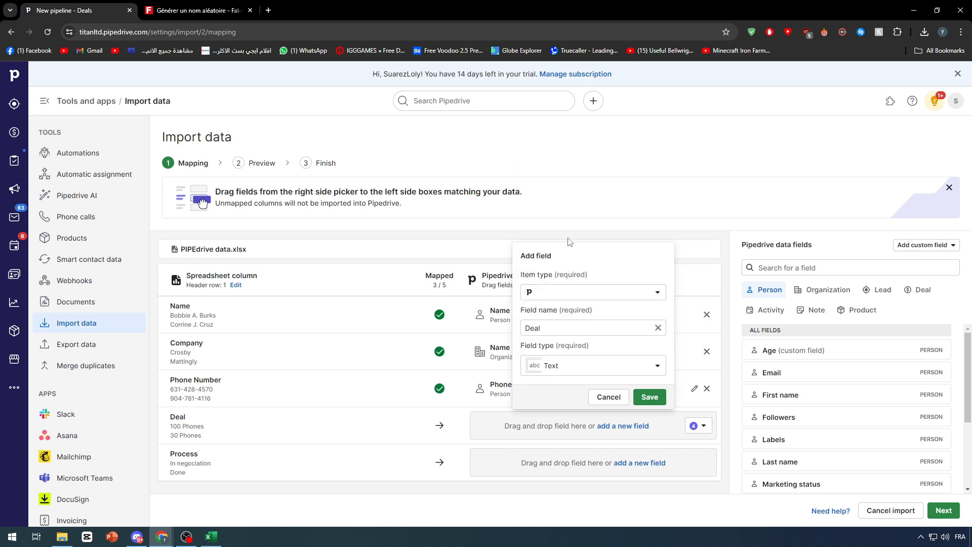
{"action": "left_click", "coordinate": [650, 397]}
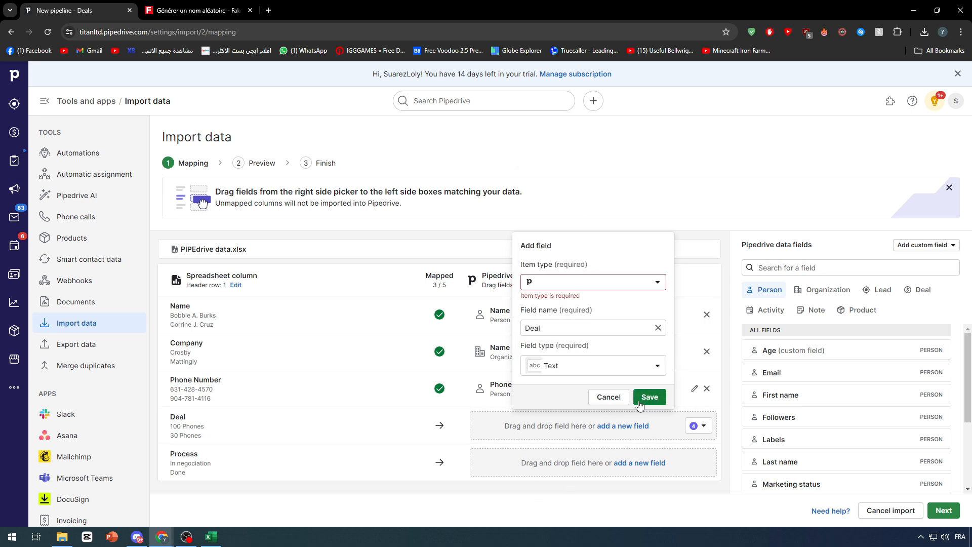
{"action": "left_click", "coordinate": [557, 287]}
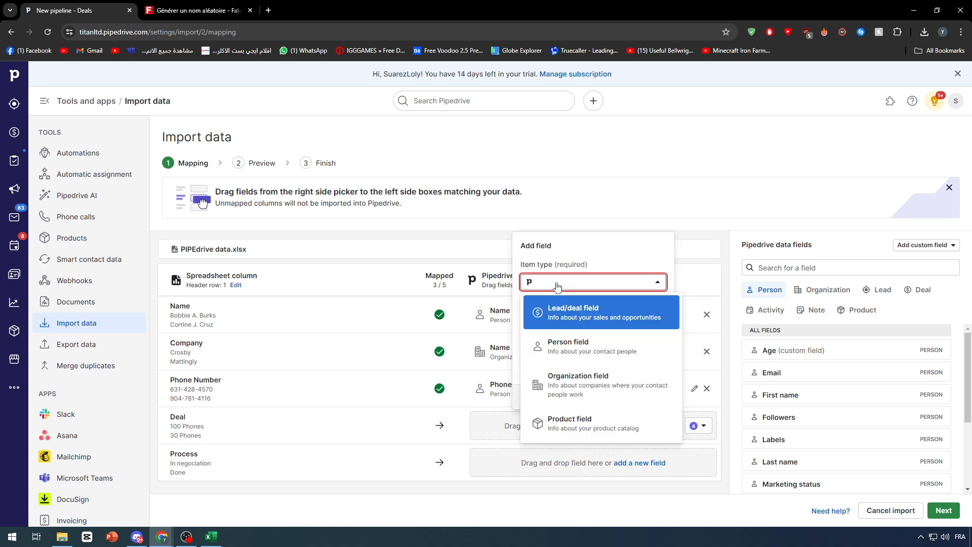
{"action": "left_click", "coordinate": [575, 324]}
{"action": "left_click", "coordinate": [649, 396]}
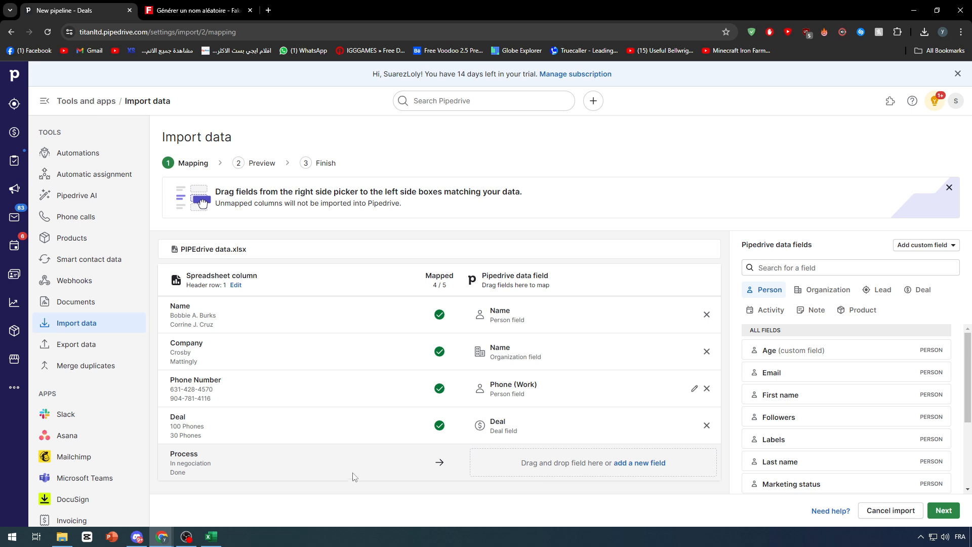
- Map the Process column to a new Lead/deal field named Process with the Multiple options field type
{"action": "left_click", "coordinate": [636, 464]}
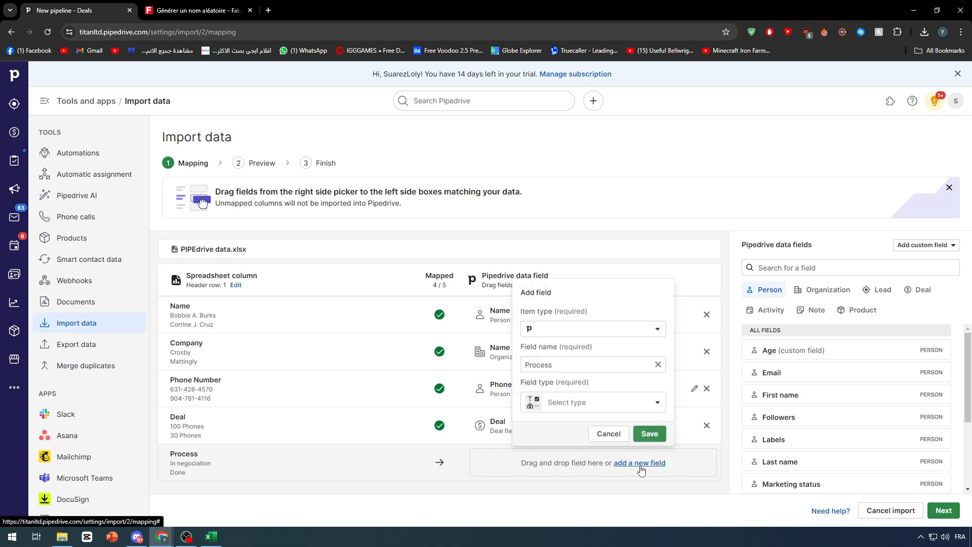
{"action": "left_click", "coordinate": [560, 329]}
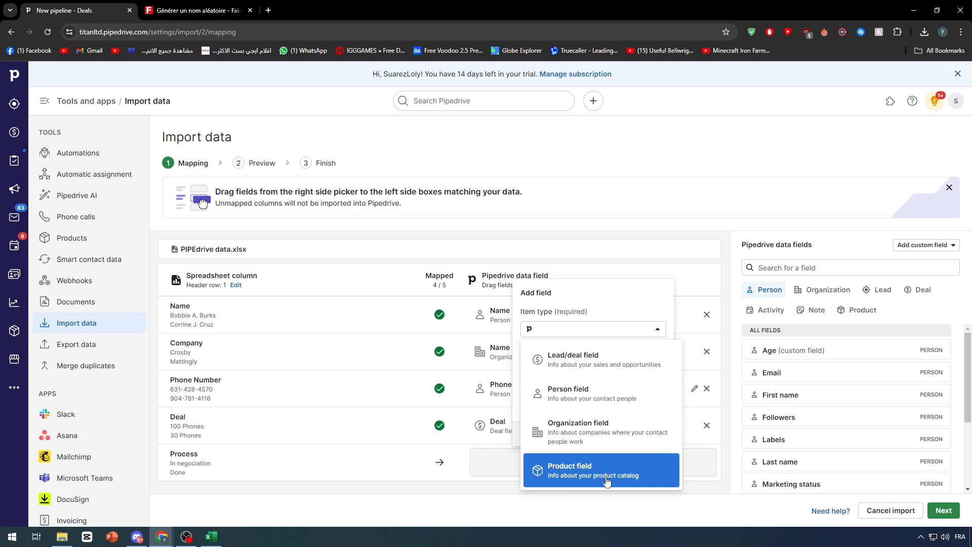
{"action": "left_click", "coordinate": [573, 373]}
{"action": "left_click", "coordinate": [595, 401]}
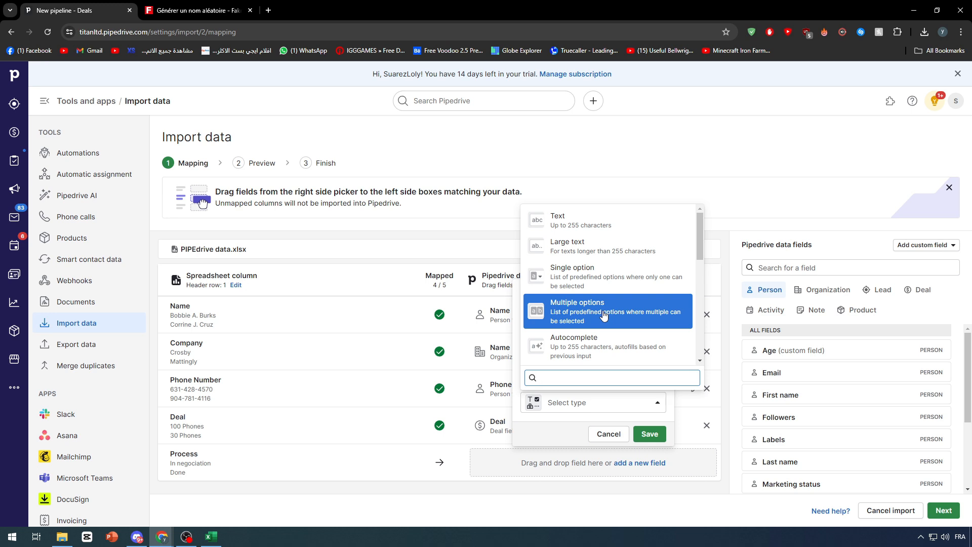
{"action": "left_click", "coordinate": [604, 316]}
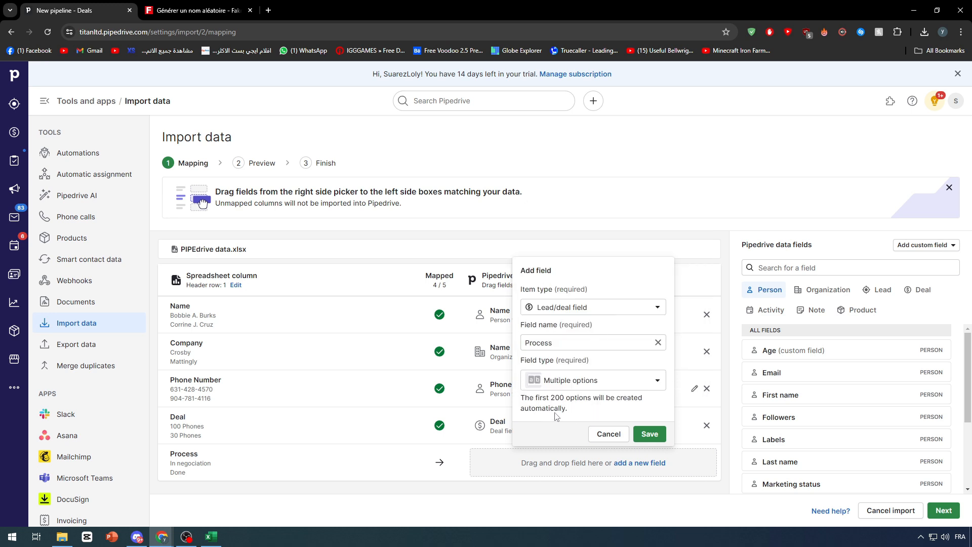
{"action": "left_click", "coordinate": [650, 434]}
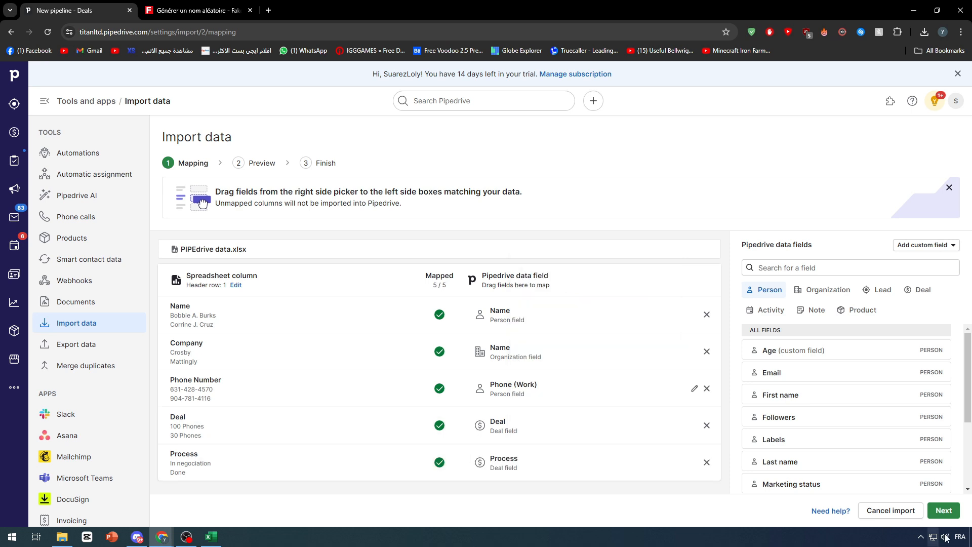
- Accept the field mapping and review the people records in the import preview
{"action": "left_click", "coordinate": [940, 519]}
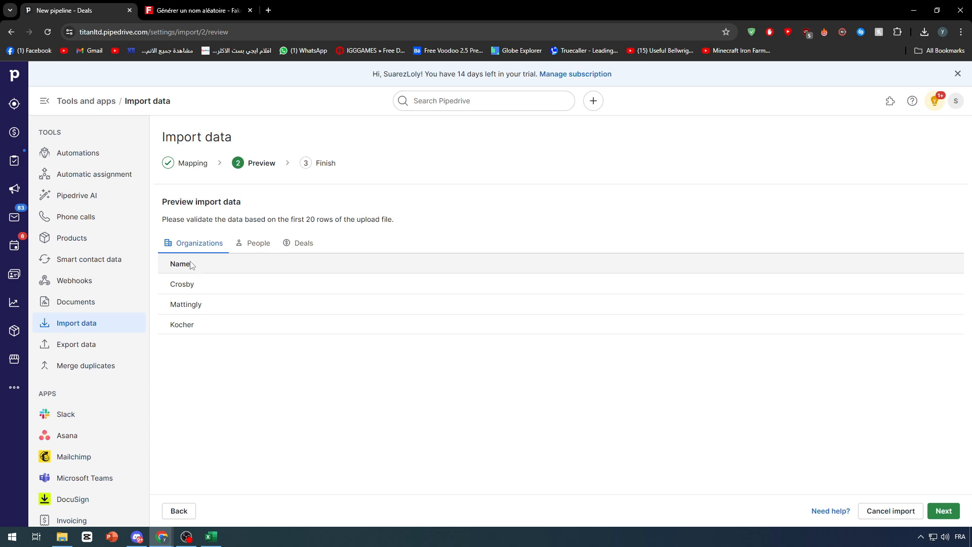
{"action": "left_click", "coordinate": [250, 250]}
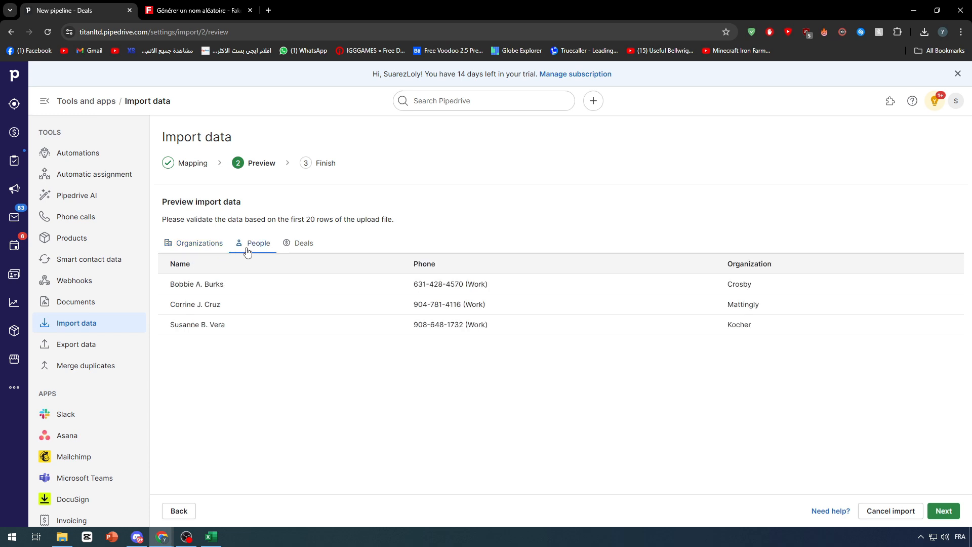
- Continue to the Finish stage, choose Create multiple records for duplicates, and start the import
{"action": "left_click", "coordinate": [943, 509]}
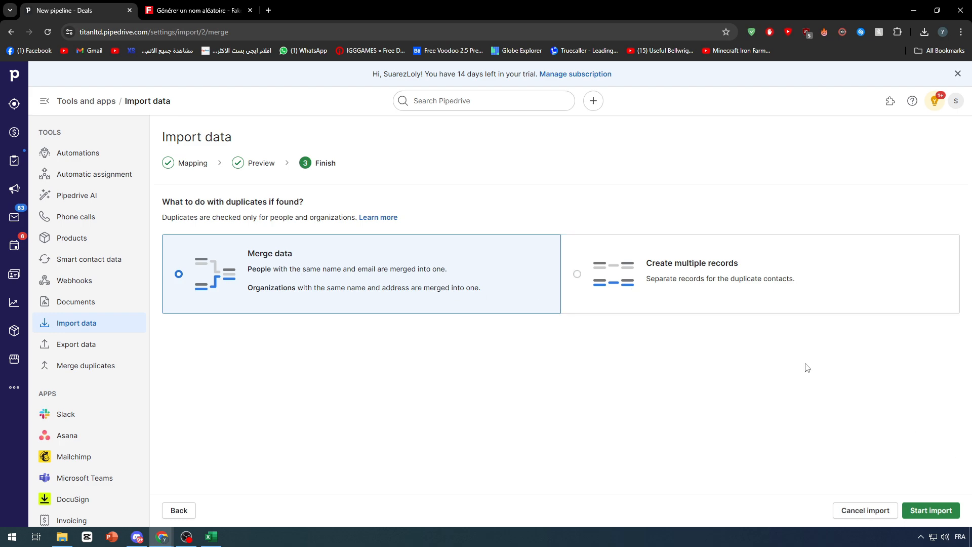
{"action": "left_click", "coordinate": [728, 291]}
{"action": "left_click", "coordinate": [931, 510]}
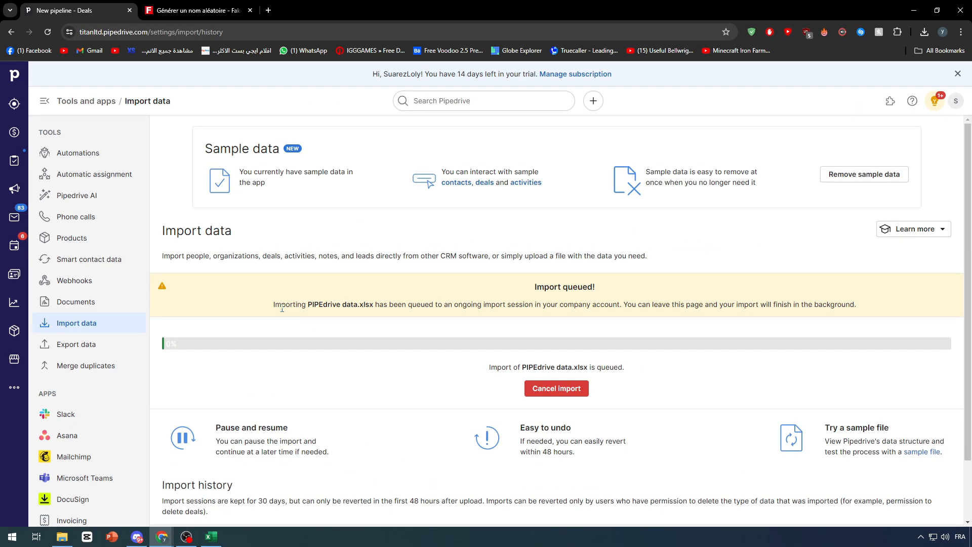
- Review the summary of the last import for PIPEdrive data.xlsx on the Import data page
{"action": "left_click_drag", "start_coordinate": [289, 314], "coordinate": [296, 312]}
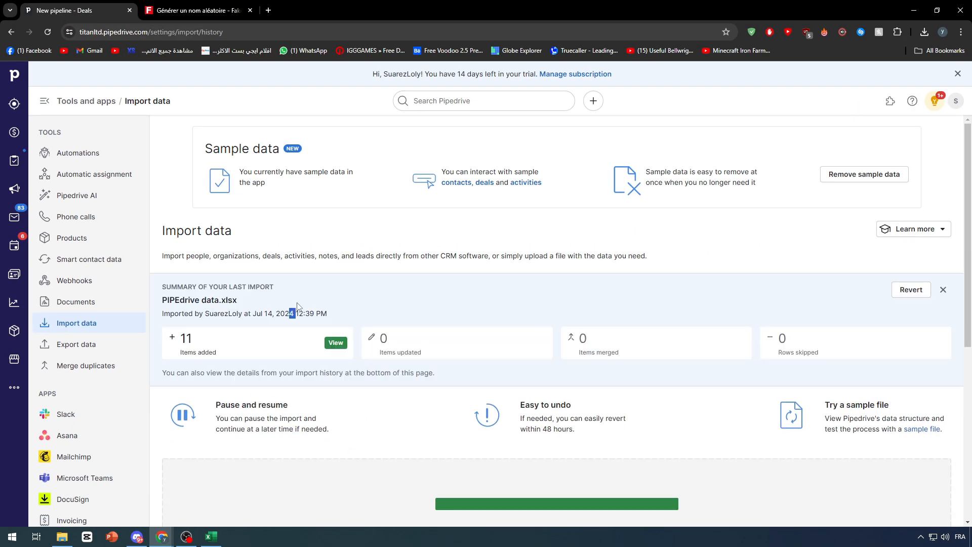
{"action": "scroll", "coordinate": [277, 303], "scroll_direction": "down", "scroll_amount": 1}
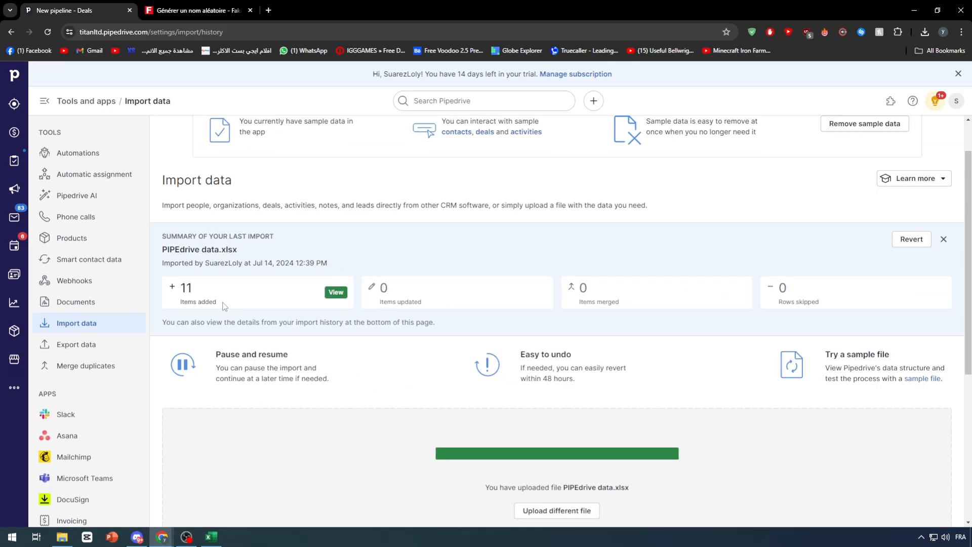
{"action": "scroll", "coordinate": [585, 408], "scroll_direction": "down", "scroll_amount": 2}
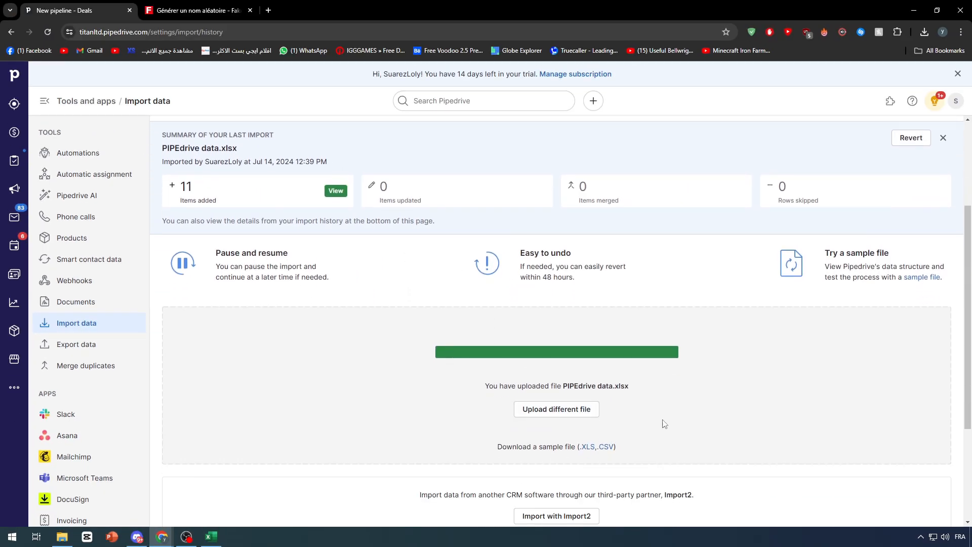
{"action": "scroll", "coordinate": [668, 383], "scroll_direction": "up", "scroll_amount": 1}
{"action": "scroll", "coordinate": [669, 382], "scroll_direction": "up", "scroll_amount": 2}
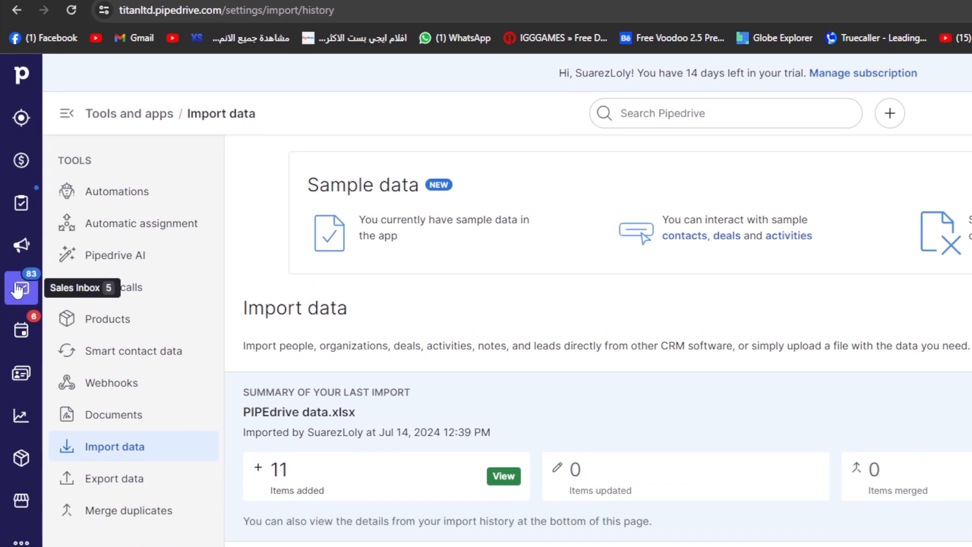
- Open the People list in Contacts and check the imported people with their organizations and phone numbers
{"action": "left_click", "coordinate": [19, 310]}
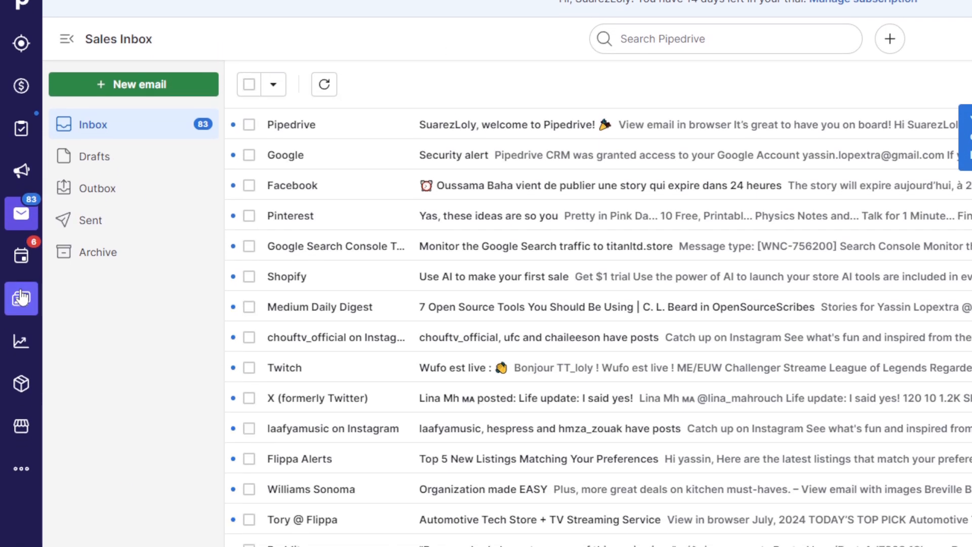
{"action": "left_click", "coordinate": [20, 298]}
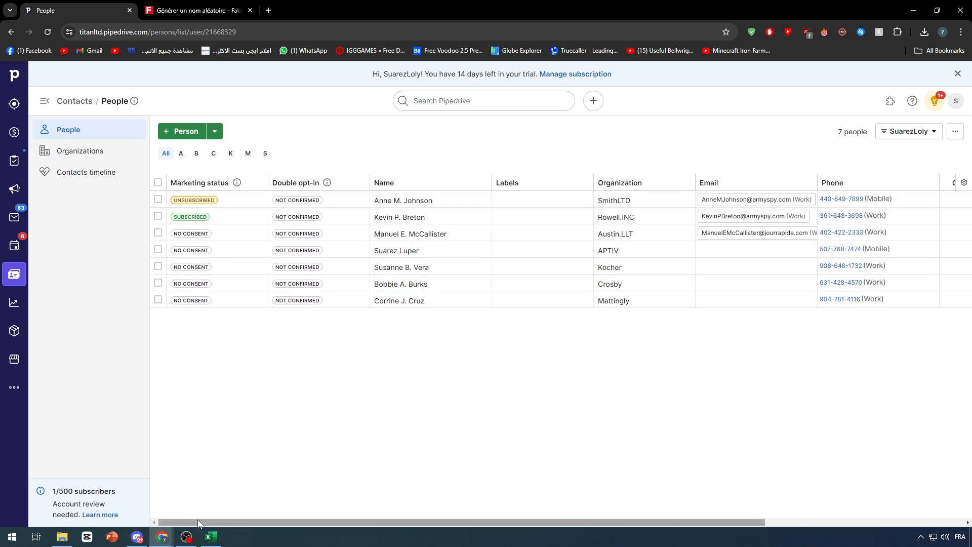
{"action": "left_click_drag", "start_coordinate": [197, 524], "coordinate": [147, 502]}
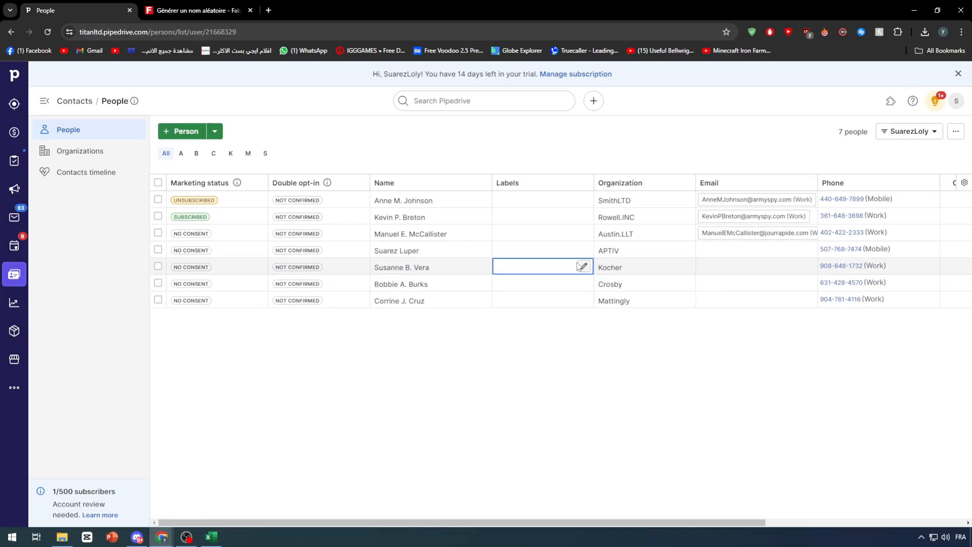
- Check the imported contacts in the Organizations list and the Contacts timeline, and toggle the timeline's Deals filter
{"action": "left_click", "coordinate": [80, 152]}
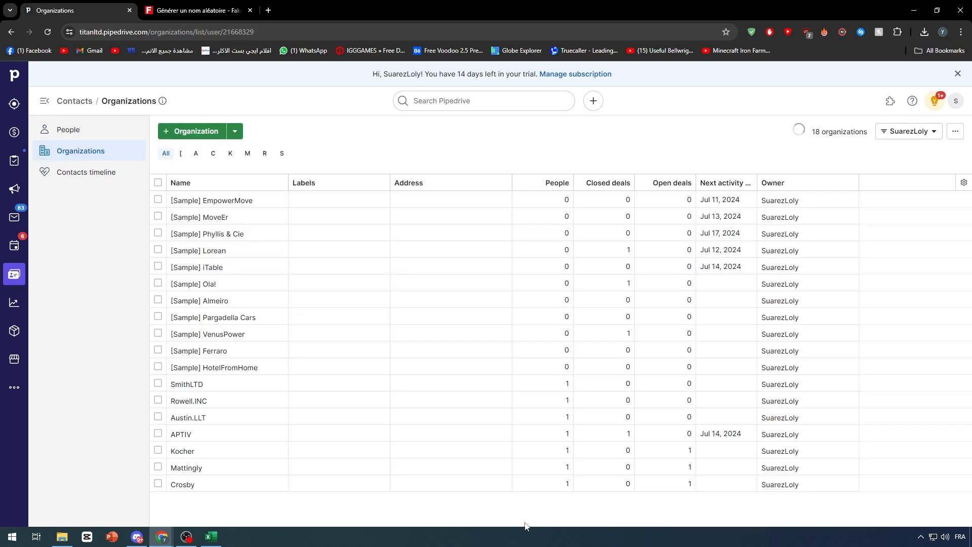
{"action": "left_click", "coordinate": [125, 176]}
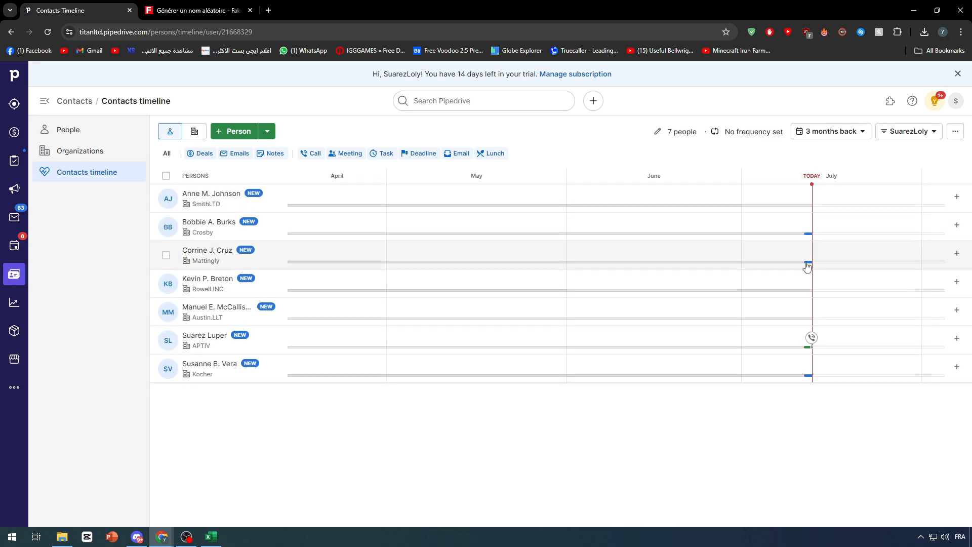
{"action": "left_click", "coordinate": [202, 153]}
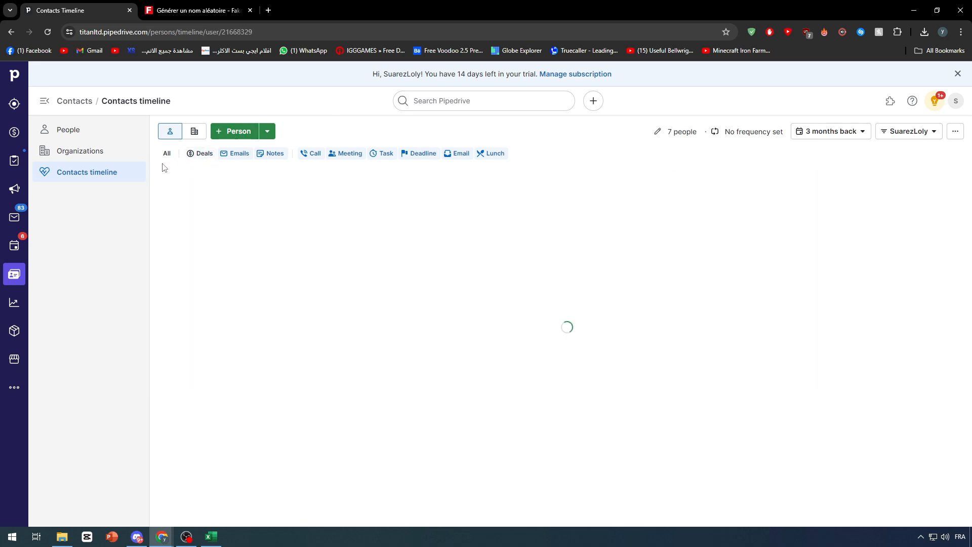
- Open the Deals section and show the deals in list view to check the imported entries
{"action": "left_click", "coordinate": [5, 132]}
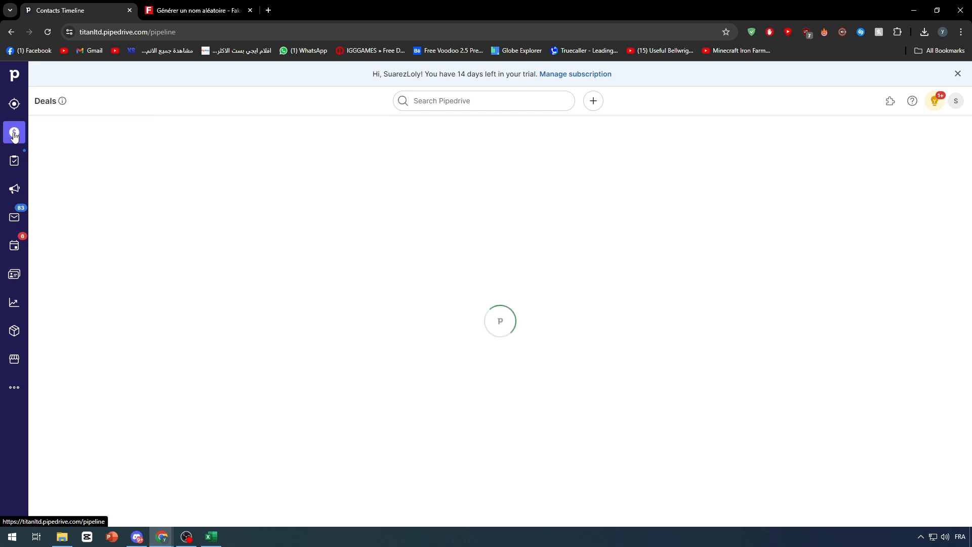
{"action": "left_click", "coordinate": [161, 130]}
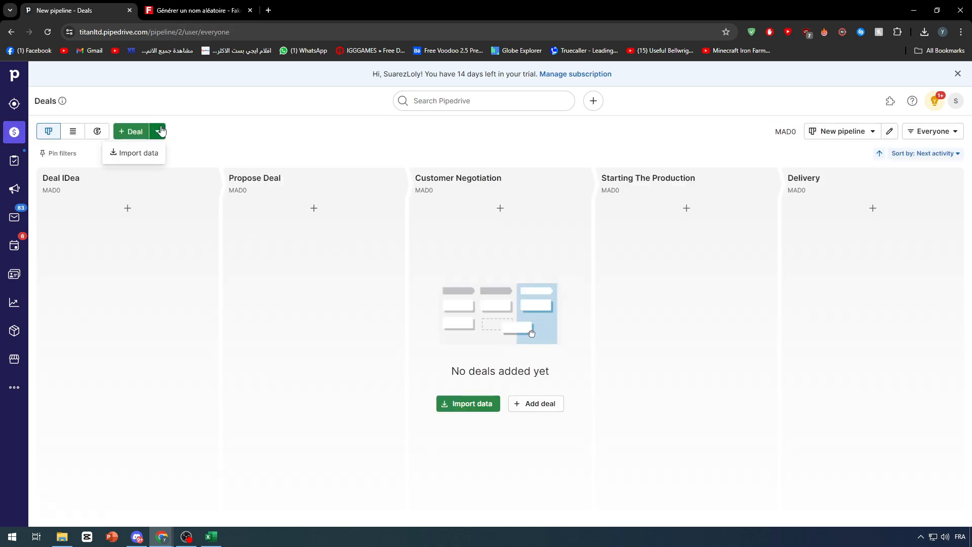
{"action": "left_click", "coordinate": [162, 131]}
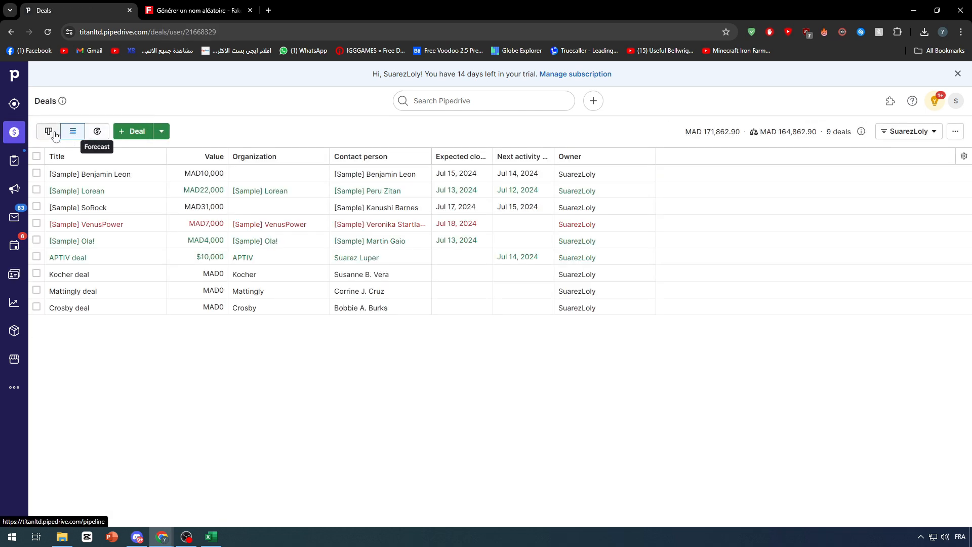